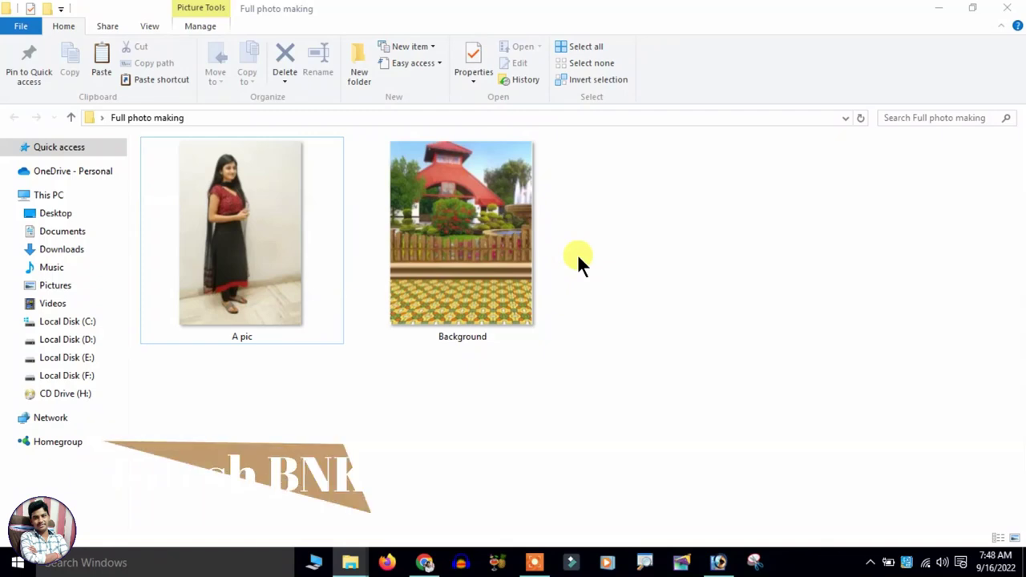
# - Select A pic.jpg in the Full photo making folder and drag it onto Photoshop to open it
pyautogui.moveTo(577, 253); pyautogui.dragTo(182, 297)
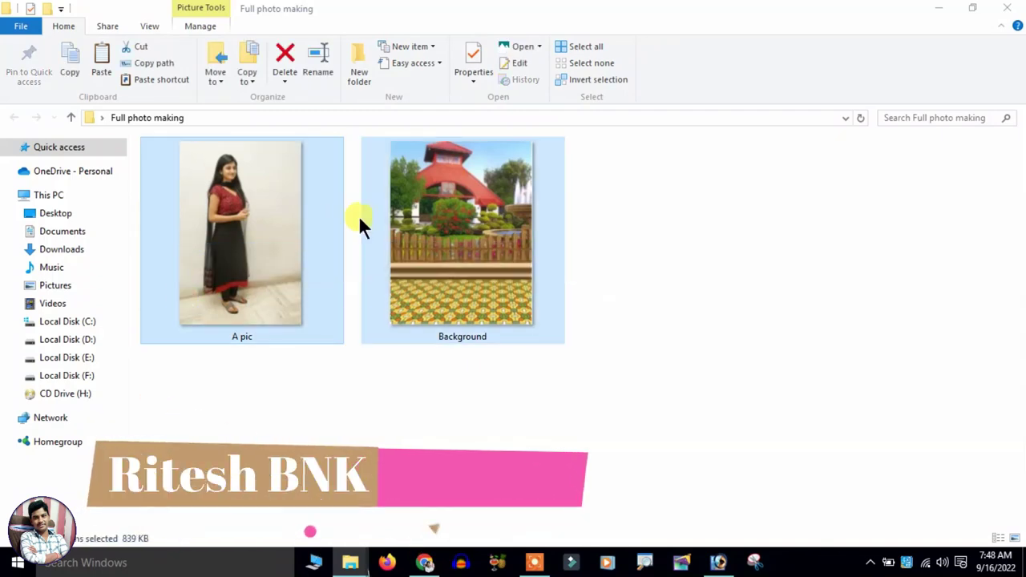
pyautogui.click(191, 233)
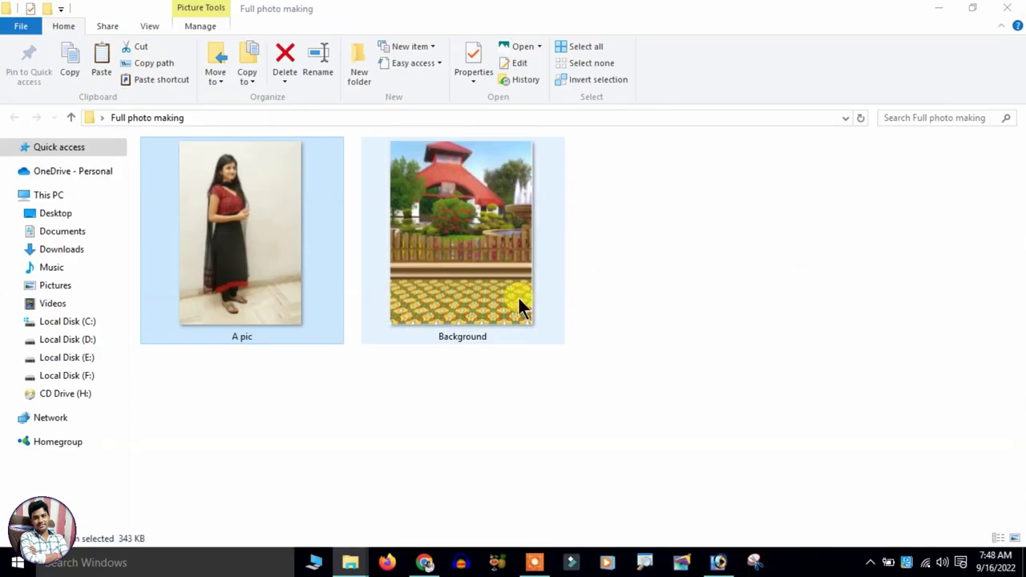
pyautogui.click(485, 311)
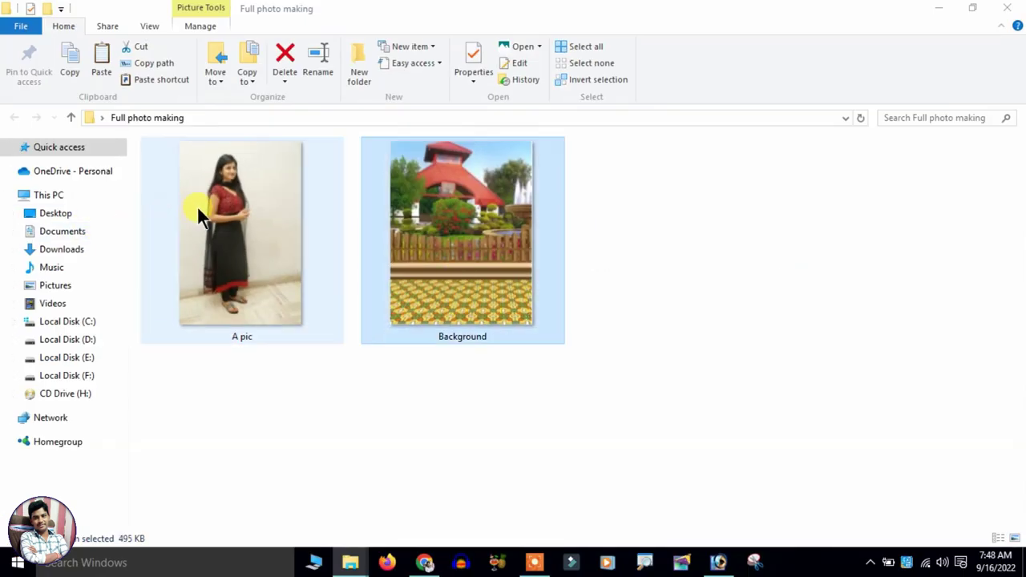
pyautogui.click(241, 153)
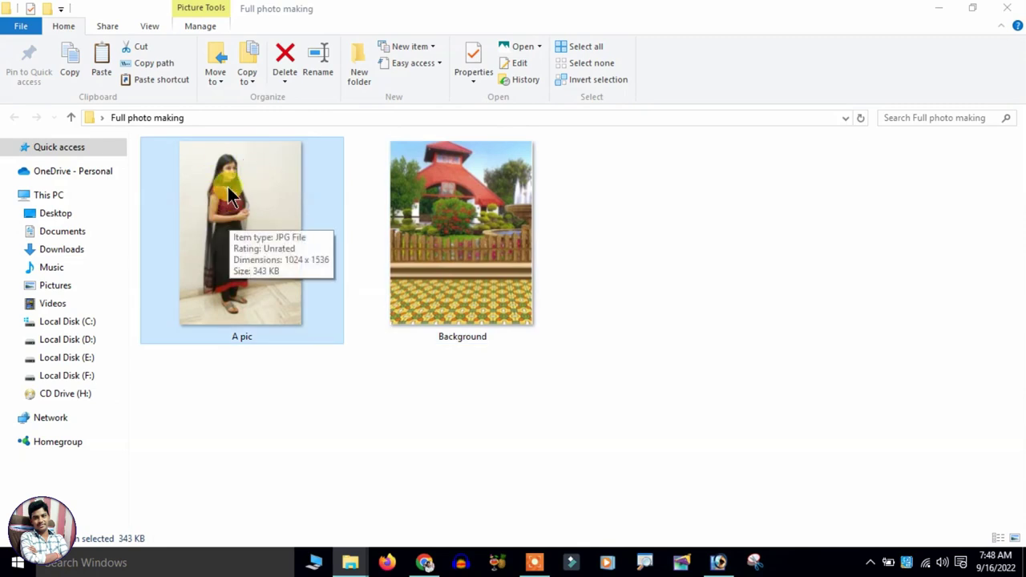
pyautogui.moveTo(227, 187)
pyautogui.mouseDown()
pyautogui.moveTo(725, 568)
pyautogui.moveTo(539, 320)
pyautogui.mouseUp()
# - Maximize the A pic.jpg window and zoom in on the woman
pyautogui.click(292, 69)
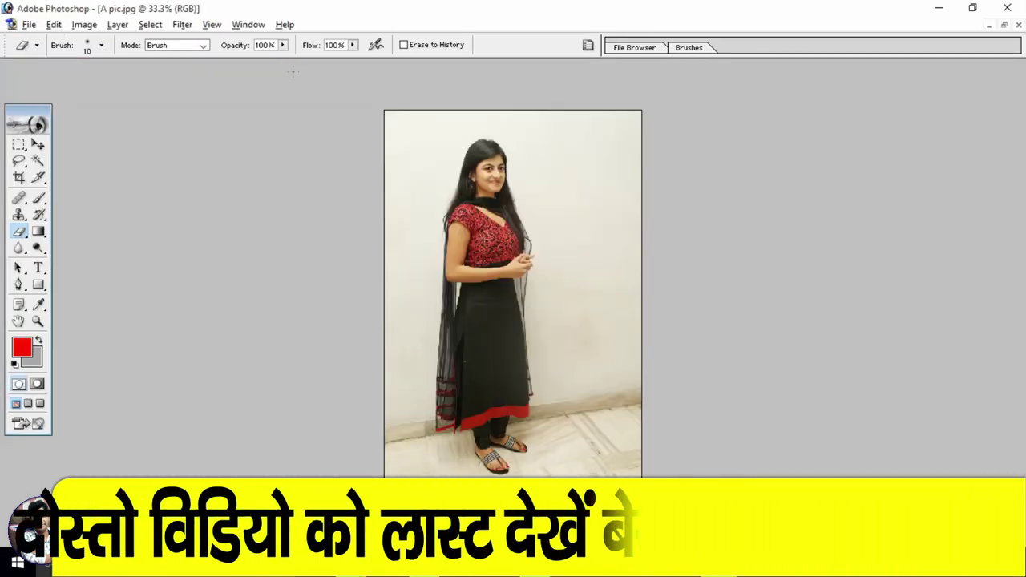
pyautogui.hotkey('ctrl', '+')
pyautogui.hotkey('ctrl', '+')
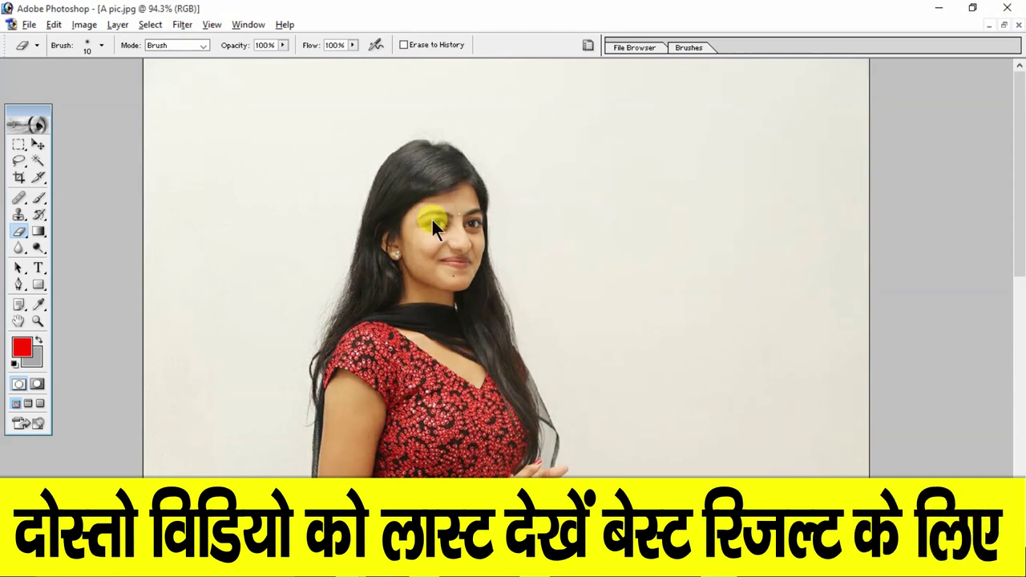
pyautogui.hotkey('ctrl', '+')
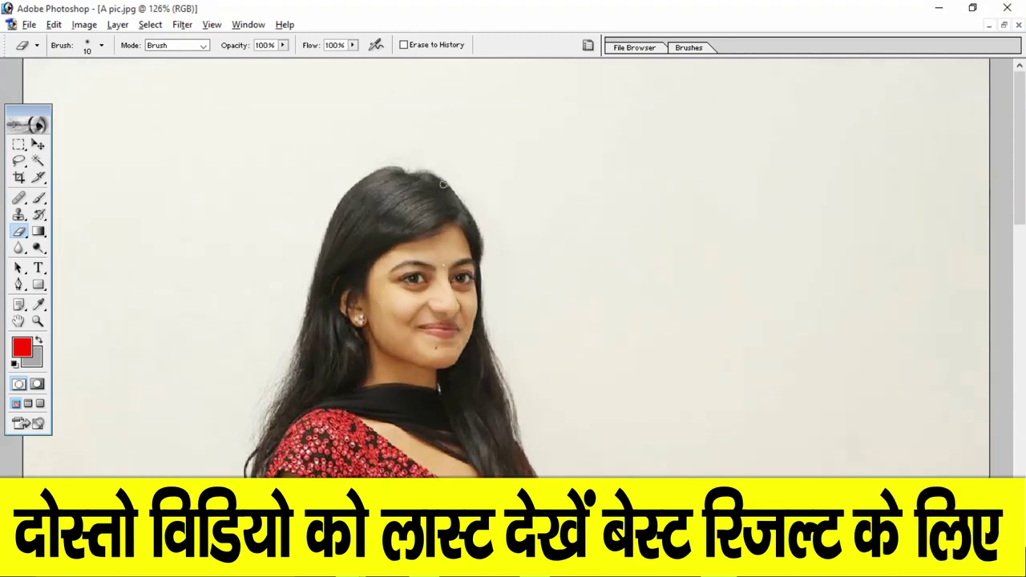
pyautogui.hotkey('ctrl', '-')
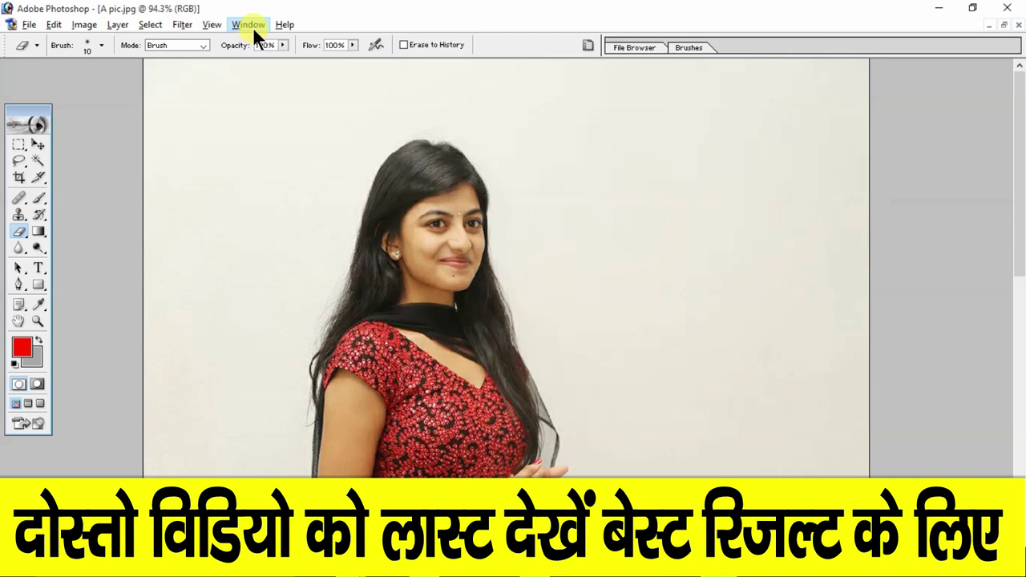
# - Show the Layers palette and duplicate the Background layer as Background copy
pyautogui.click(249, 24)
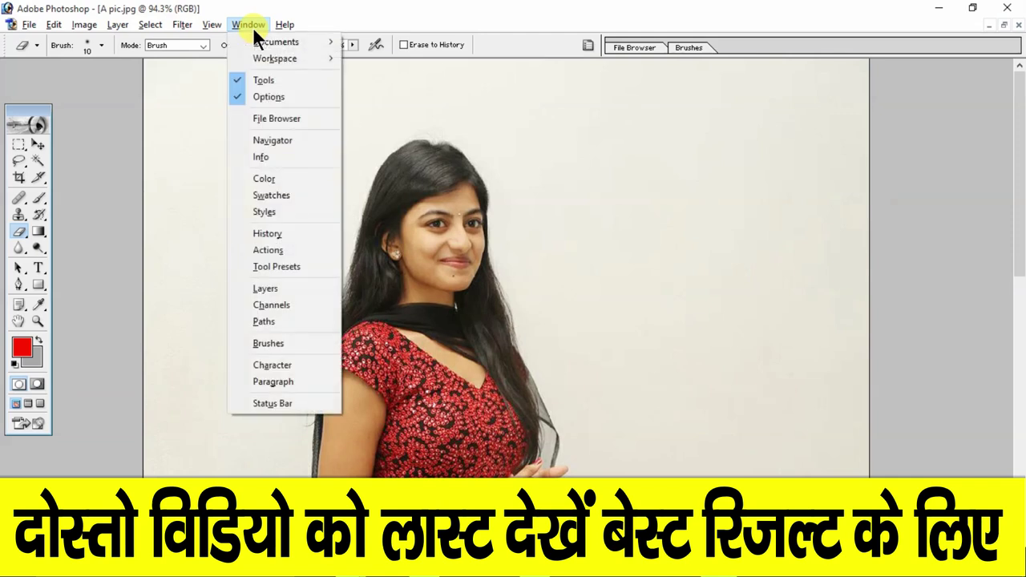
pyautogui.click(276, 289)
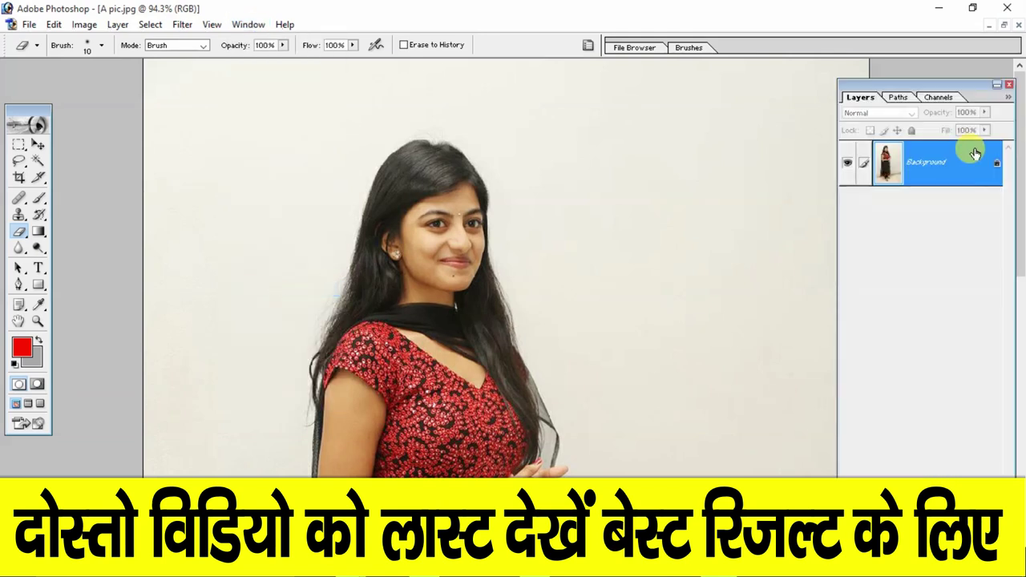
pyautogui.click(956, 170)
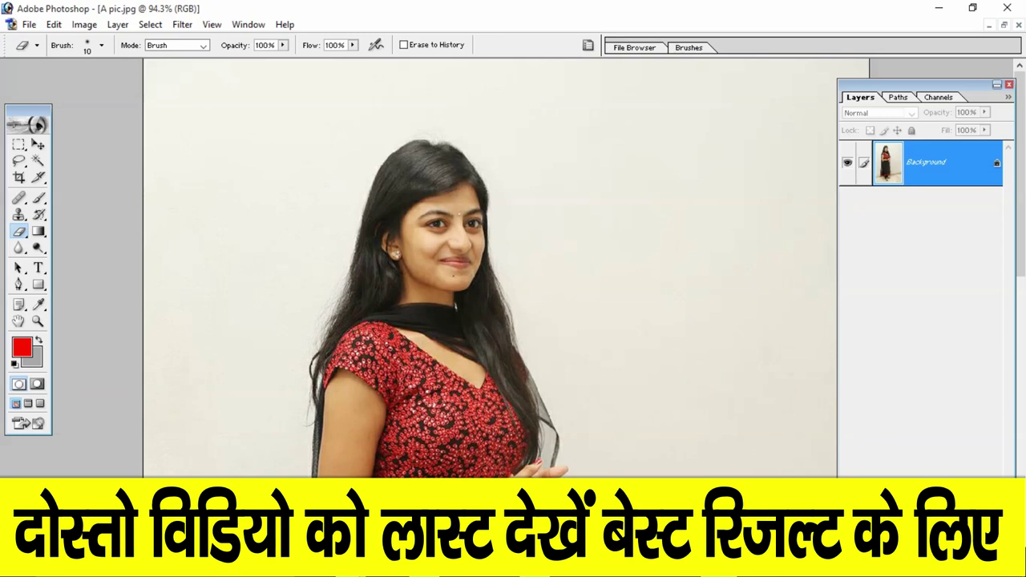
pyautogui.moveTo(930, 165)
pyautogui.mouseDown()
pyautogui.moveTo(971, 448)
pyautogui.moveTo(962, 469)
pyautogui.mouseUp()
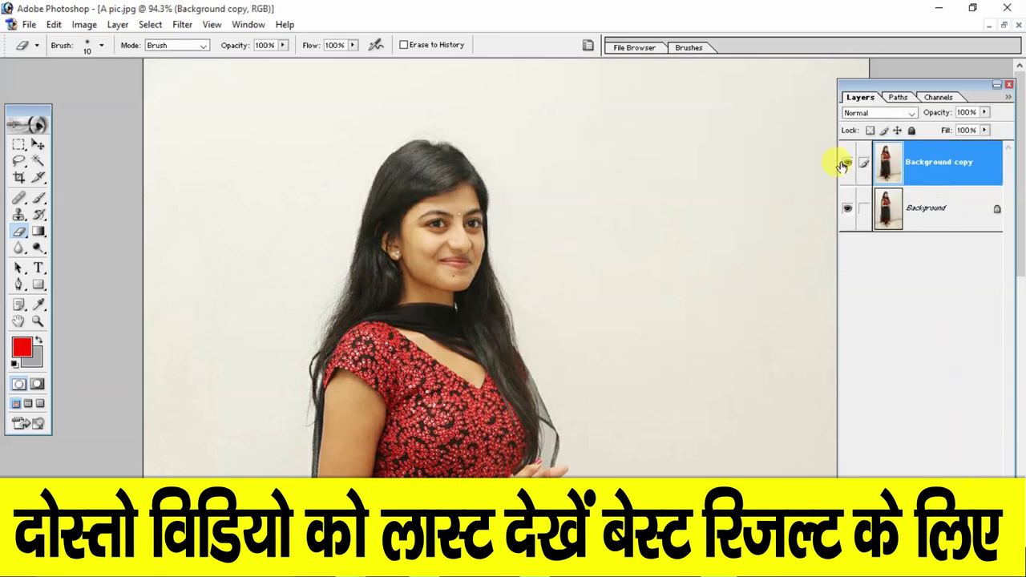
# - Create layer set Set 1 and move Background copy into it, keeping Background visible
pyautogui.click(892, 502)
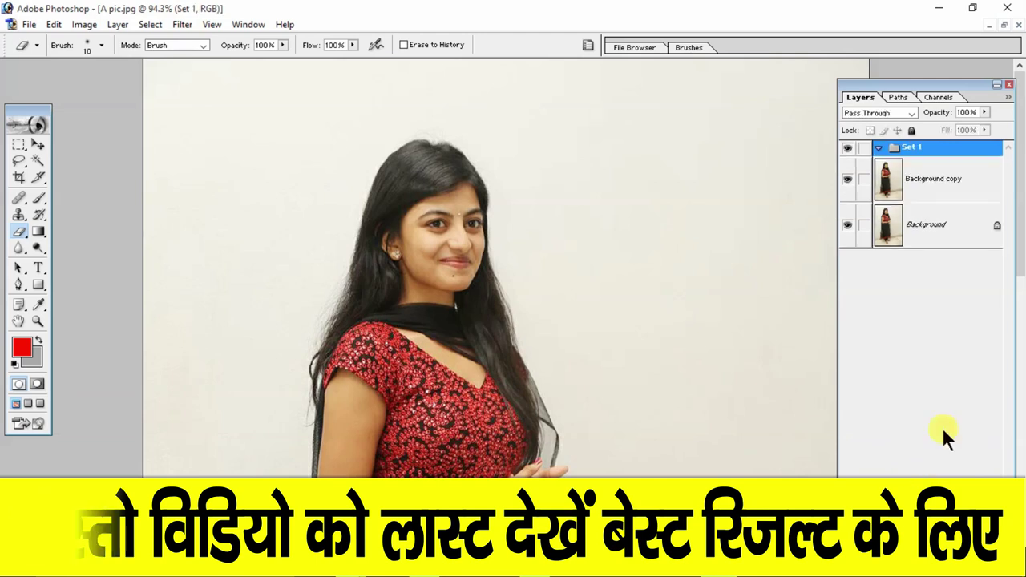
pyautogui.moveTo(935, 188); pyautogui.dragTo(896, 150)
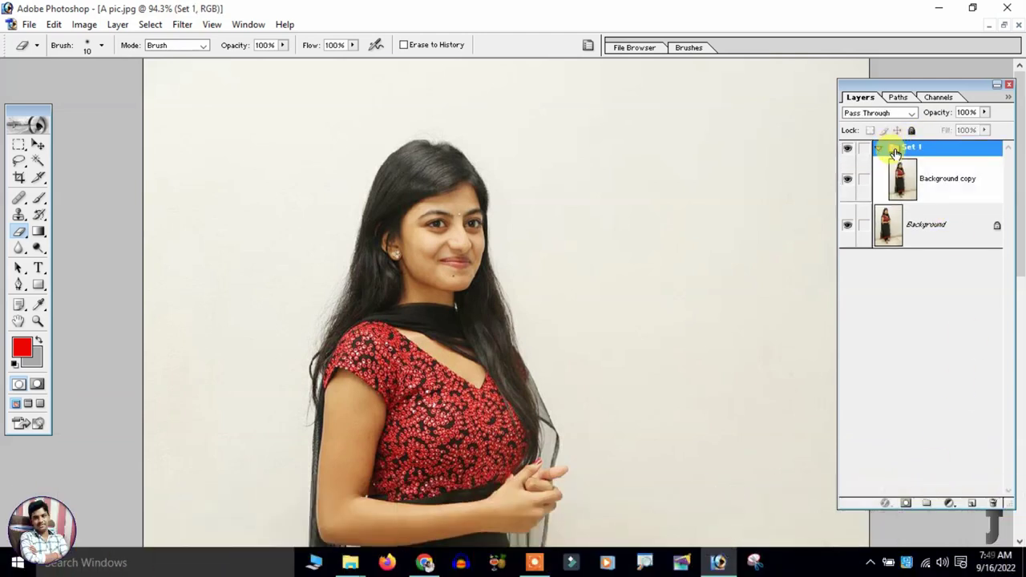
pyautogui.click(848, 225)
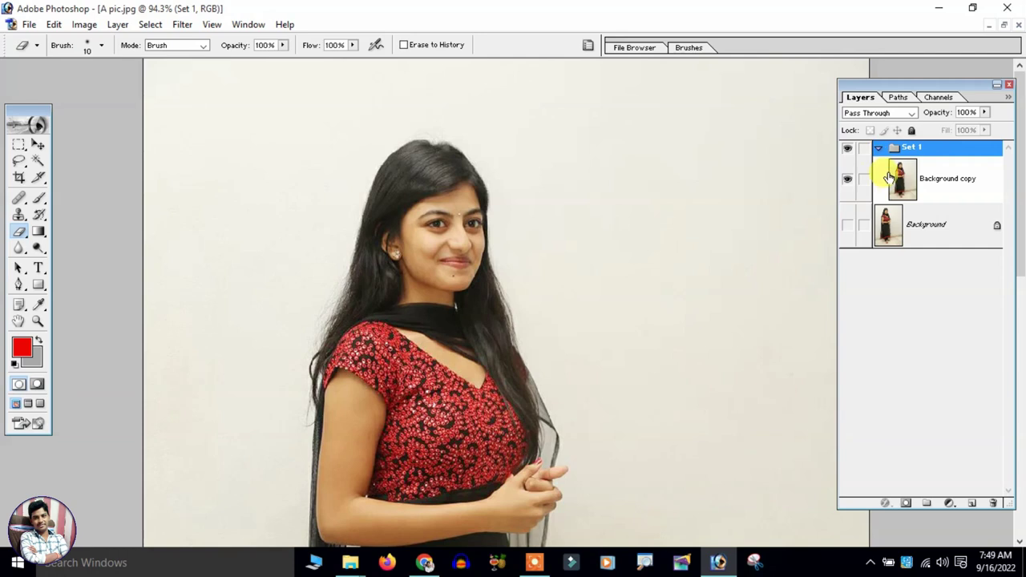
pyautogui.click(893, 180)
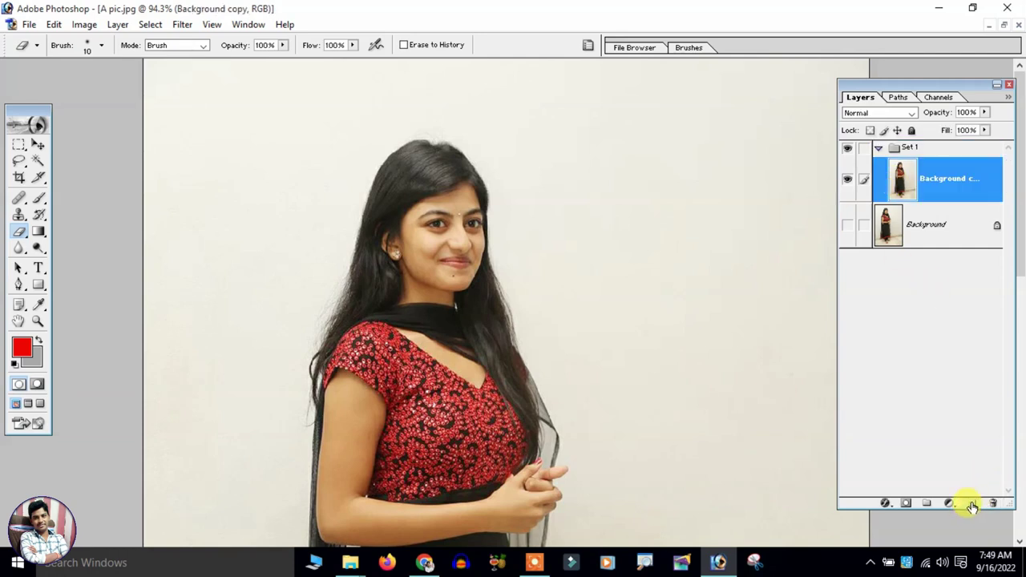
pyautogui.click(946, 147)
pyautogui.click(938, 226)
# - Add a white Solid Color fill layer above Background, then reselect Background copy
pyautogui.click(948, 503)
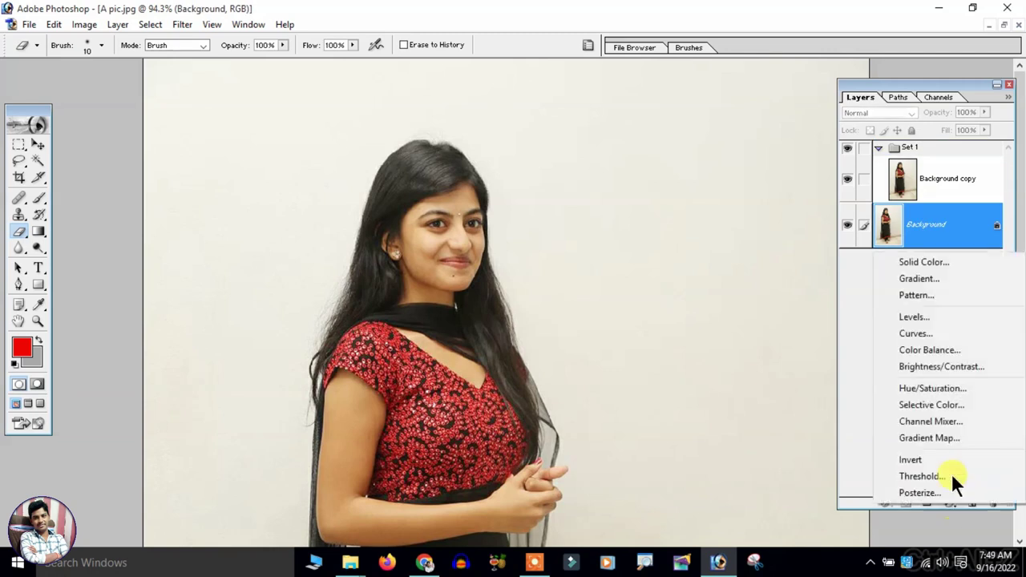
pyautogui.click(935, 264)
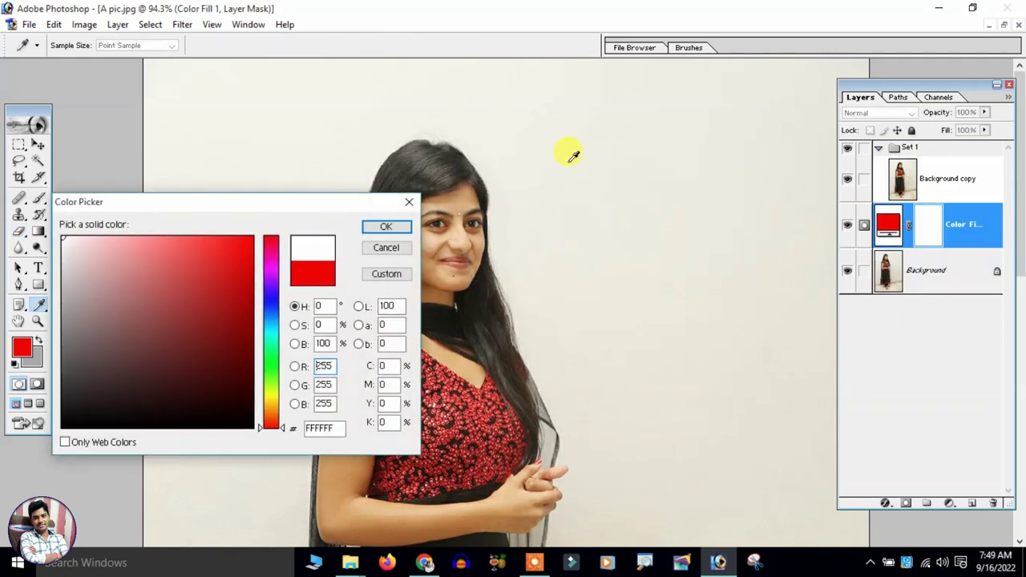
pyautogui.click(387, 227)
pyautogui.click(966, 174)
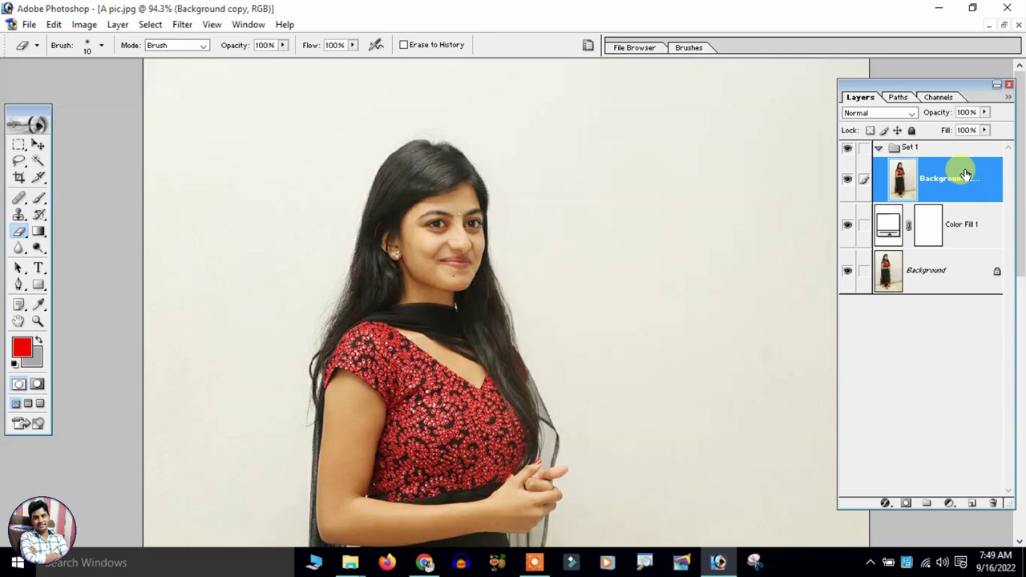
# - Hide the Background layer, zoom to the head, and set the Polygonal Lasso with feather 1
pyautogui.click(847, 270)
pyautogui.scroll(2, 618, 246)
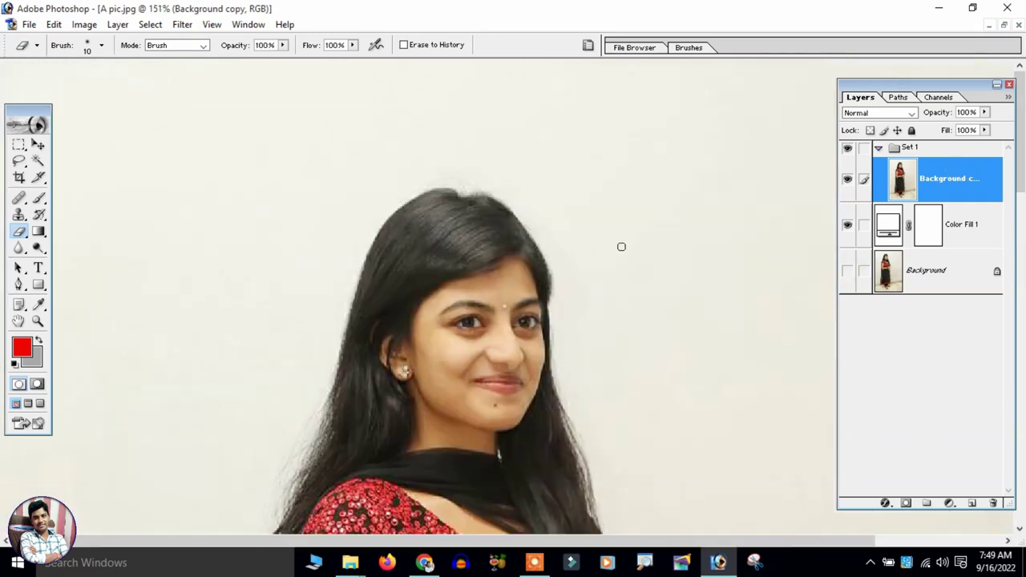
pyautogui.scroll(2, 474, 177)
pyautogui.moveTo(477, 186); pyautogui.dragTo(405, 226)
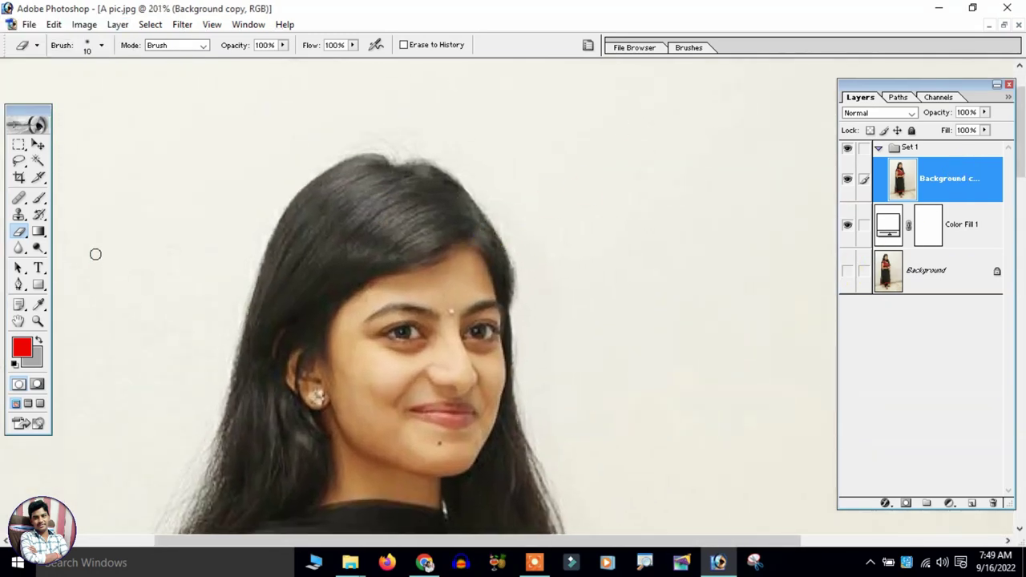
pyautogui.click(23, 162)
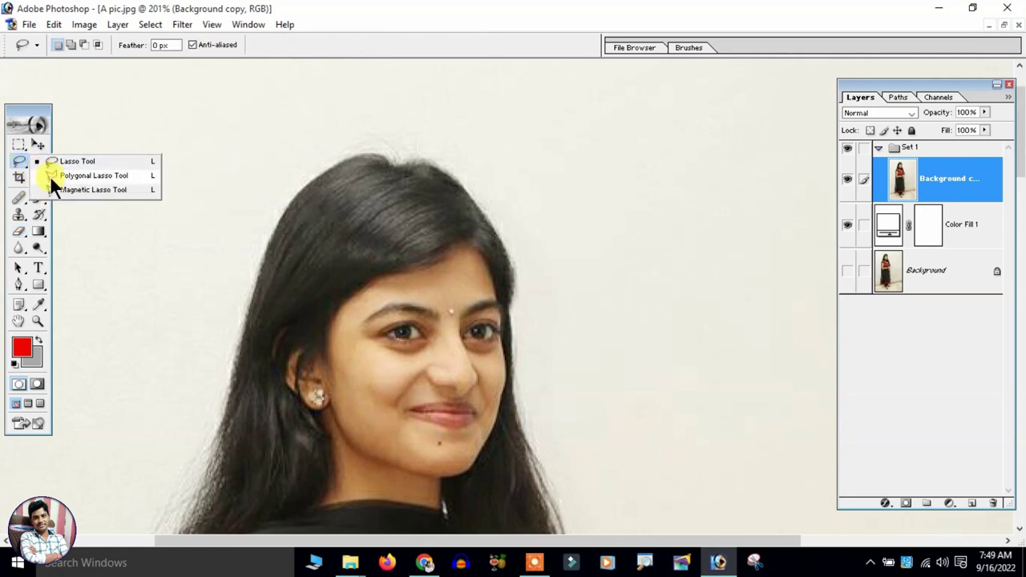
pyautogui.click(50, 176)
pyautogui.click(160, 45)
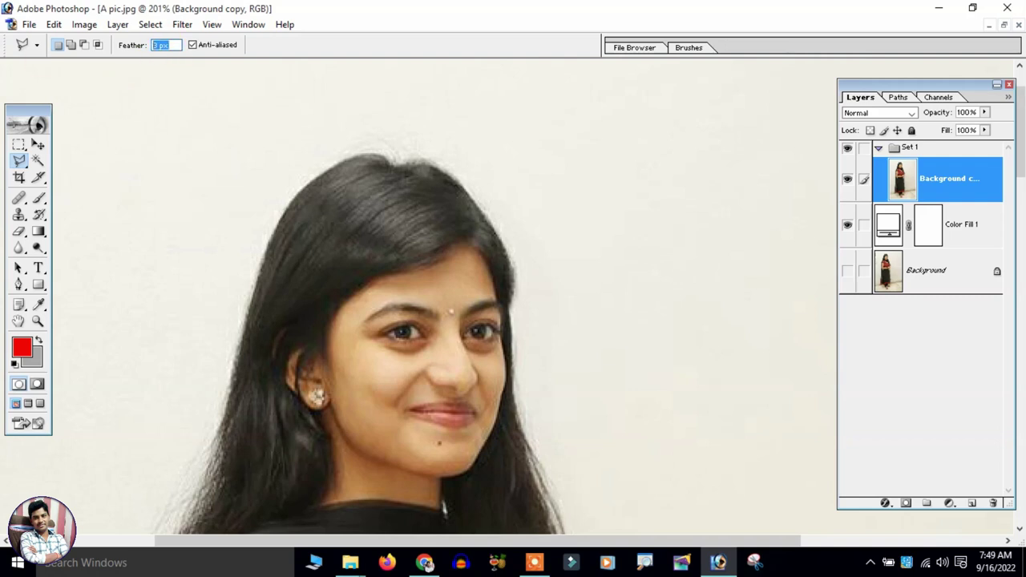
pyautogui.write('1')
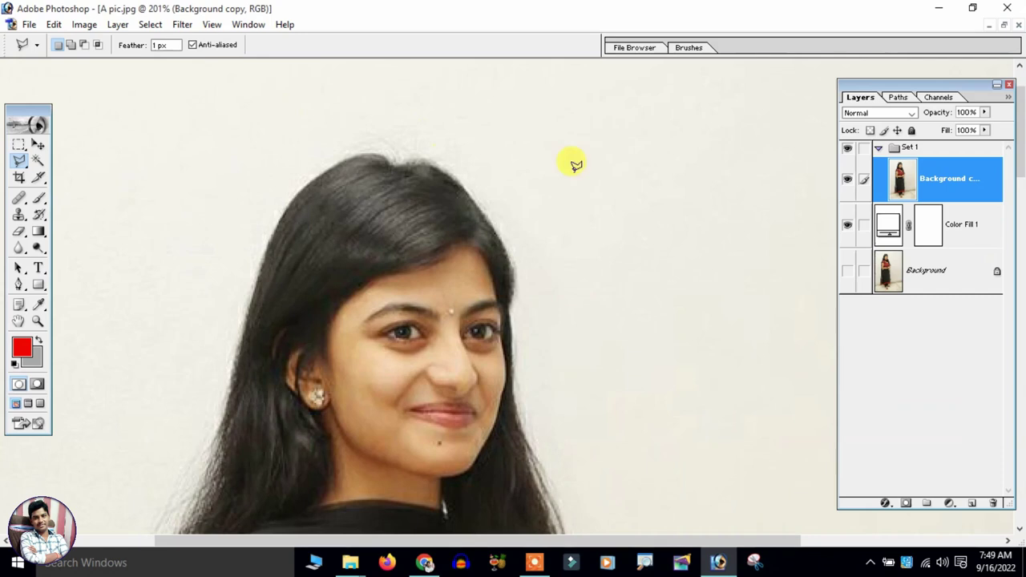
pyautogui.hotkey('ctrl', '=')
# - Select and delete the background area above the woman's hair, then deselect
pyautogui.click(417, 153)
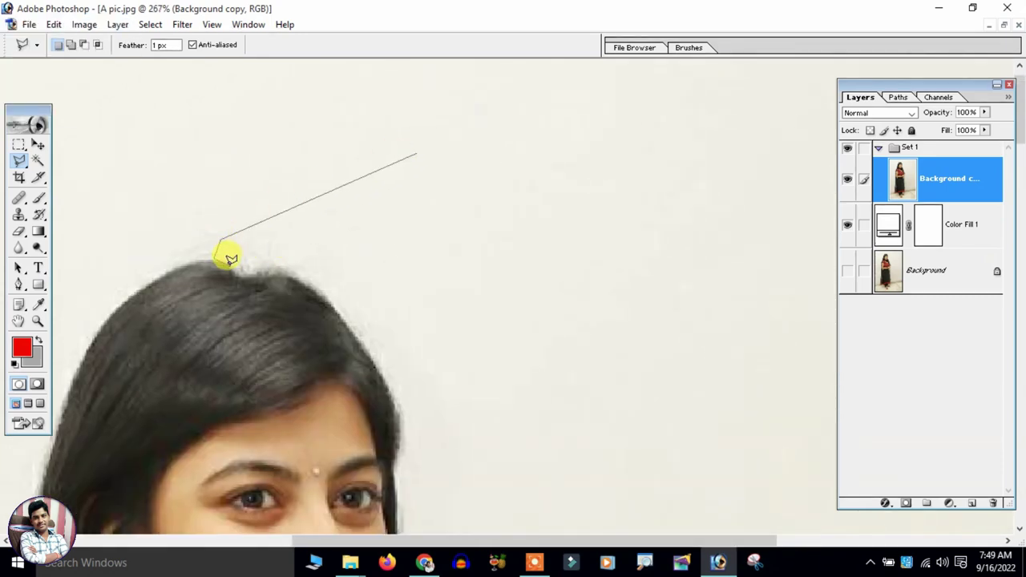
pyautogui.moveTo(239, 267)
pyautogui.mouseDown()
pyautogui.moveTo(307, 278)
pyautogui.moveTo(383, 361)
pyautogui.moveTo(392, 389)
pyautogui.moveTo(412, 393)
pyautogui.moveTo(582, 221)
pyautogui.mouseUp()
pyautogui.doubleClick(582, 221)
pyautogui.press('Delete')
pyautogui.rightClick(517, 206)
pyautogui.click(545, 213)
# - Trace the lasso outline from right of the head down the hair to the skirt edge
pyautogui.scroll(-5, 500, 190)
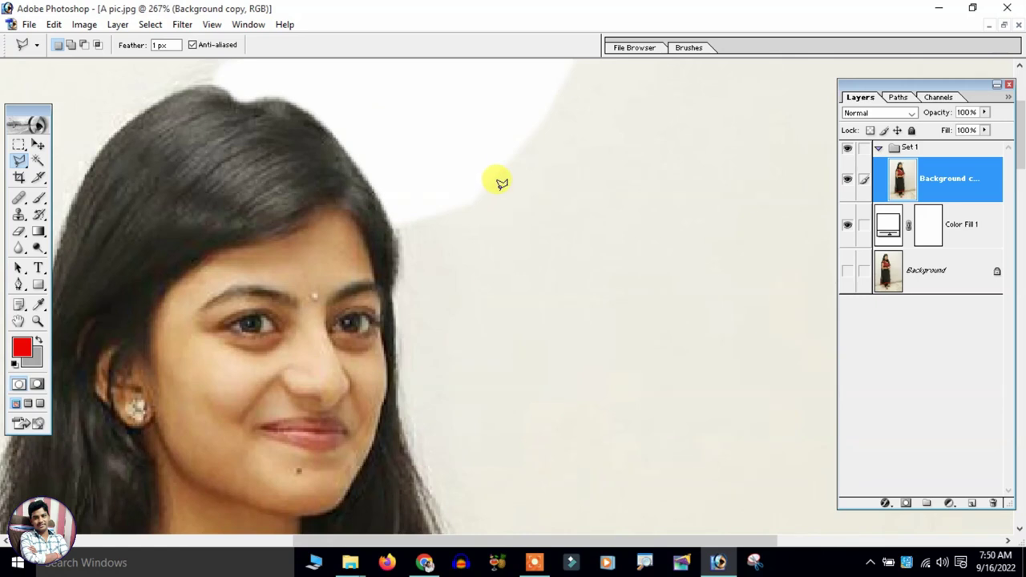
pyautogui.click(665, 118)
pyautogui.click(495, 128)
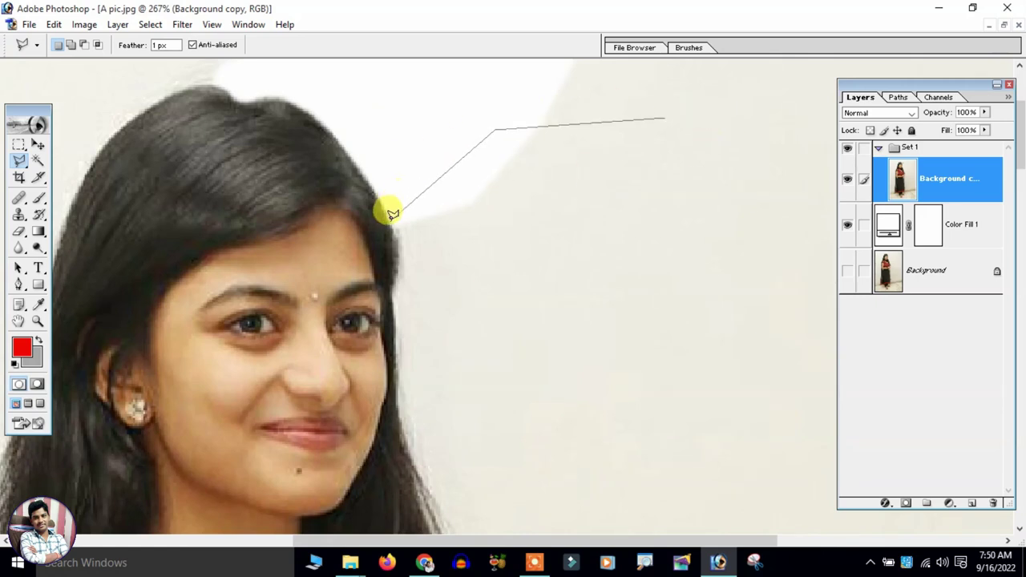
pyautogui.click(389, 218)
pyautogui.click(394, 237)
pyautogui.scroll(-5, 424, 297)
pyautogui.scroll(-5, 489, 321)
pyautogui.scroll(-3, 533, 368)
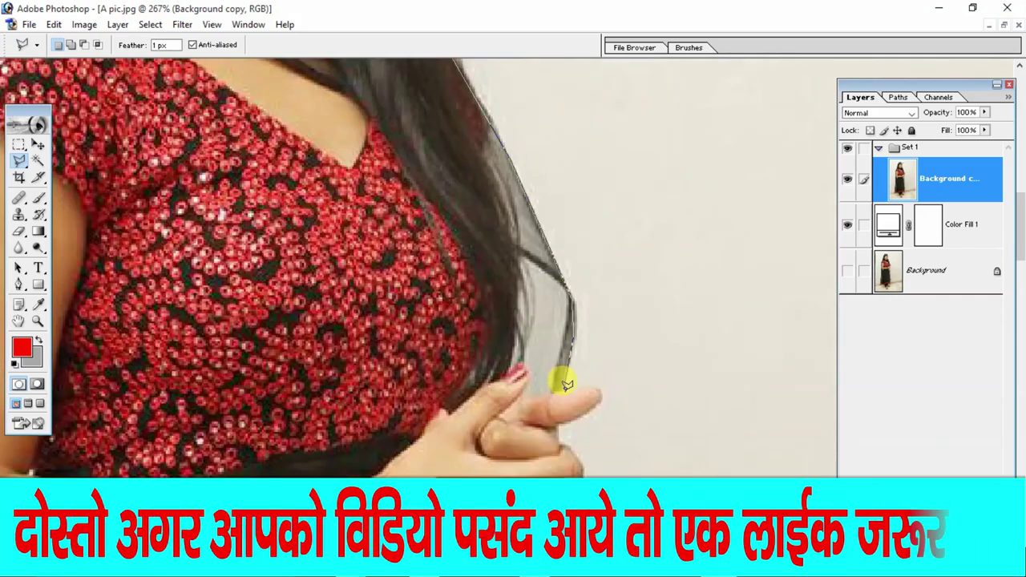
pyautogui.click(600, 397)
pyautogui.scroll(-3, 594, 377)
pyautogui.scroll(-3, 586, 341)
pyautogui.scroll(-3, 577, 361)
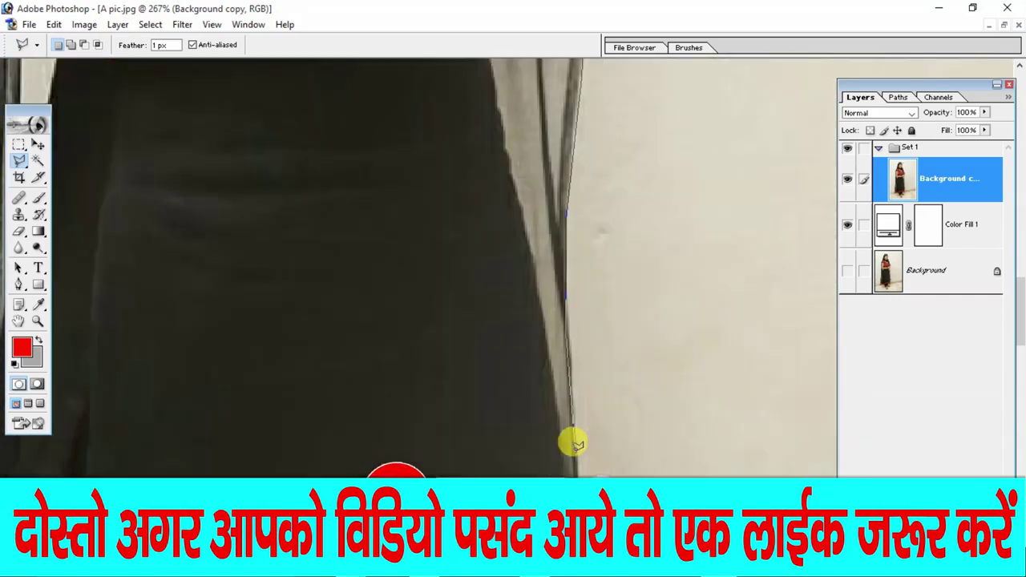
pyautogui.scroll(-3, 585, 449)
pyautogui.scroll(5, 749, 406)
pyautogui.scroll(3, 692, 174)
pyautogui.scroll(-3, 577, 201)
pyautogui.scroll(-5, 481, 194)
pyautogui.click(404, 288)
pyautogui.scroll(-5, 353, 452)
# - Continue the outline around the legs, sandals, floor and dress hem, then fit the view
pyautogui.click(321, 228)
pyautogui.click(299, 322)
pyautogui.click(345, 338)
pyautogui.click(393, 362)
pyautogui.click(436, 389)
pyautogui.click(469, 453)
pyautogui.click(202, 436)
pyautogui.scroll(-3, 286, 337)
pyautogui.click(433, 484)
pyautogui.click(712, 469)
pyautogui.scroll(10, 366, 470)
pyautogui.scroll(3, 584, 420)
pyautogui.scroll(-5, 545, 315)
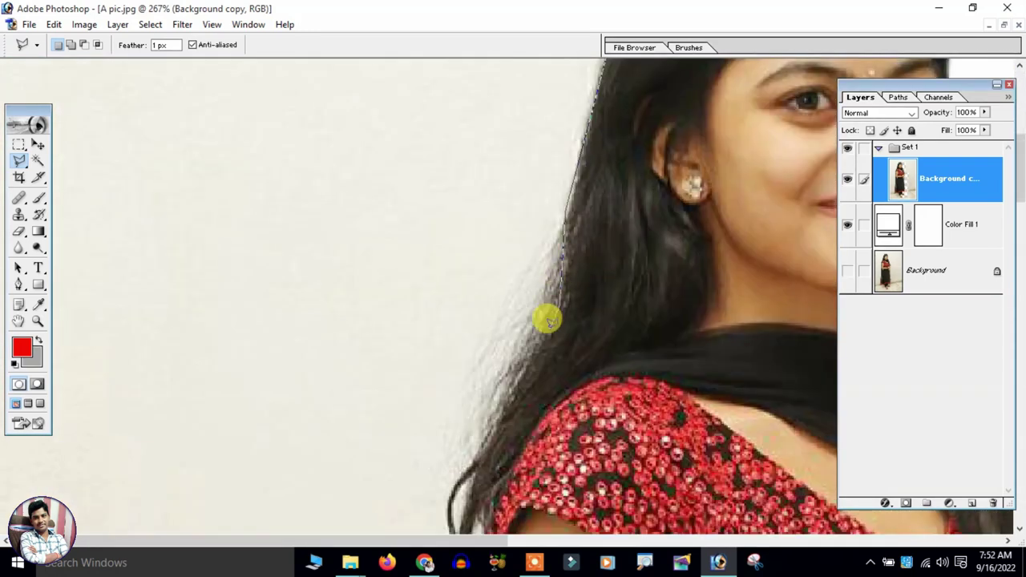
pyautogui.scroll(-3, 544, 86)
pyautogui.scroll(-3, 545, 86)
pyautogui.scroll(-3, 467, 378)
pyautogui.scroll(-3, 408, 465)
pyautogui.click(409, 249)
pyautogui.click(552, 207)
pyautogui.click(597, 241)
pyautogui.click(706, 254)
pyautogui.click(722, 404)
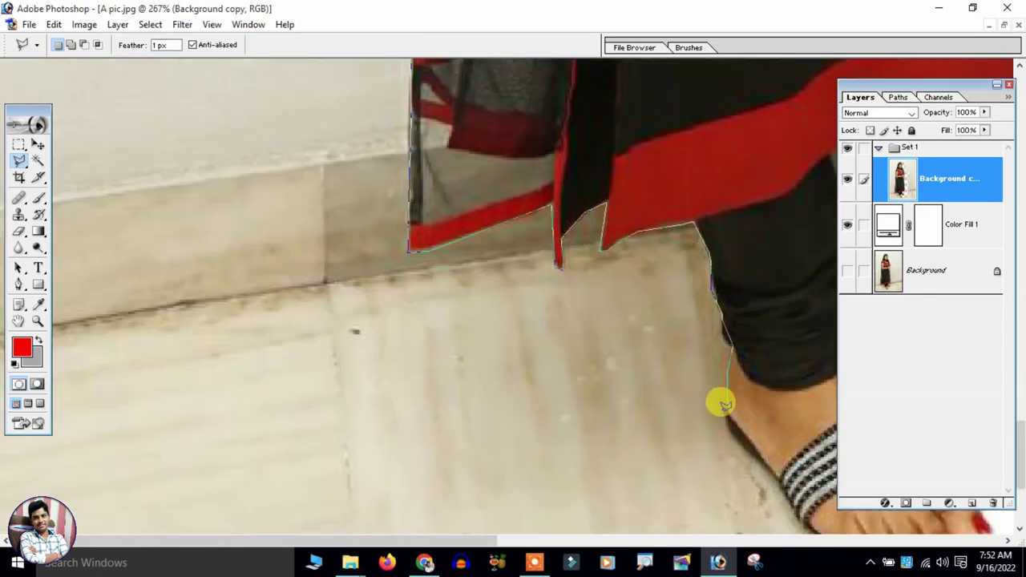
pyautogui.scroll(-3, 721, 405)
pyautogui.scroll(5, 607, 331)
pyautogui.scroll(5, 137, 298)
pyautogui.scroll(5, 383, 227)
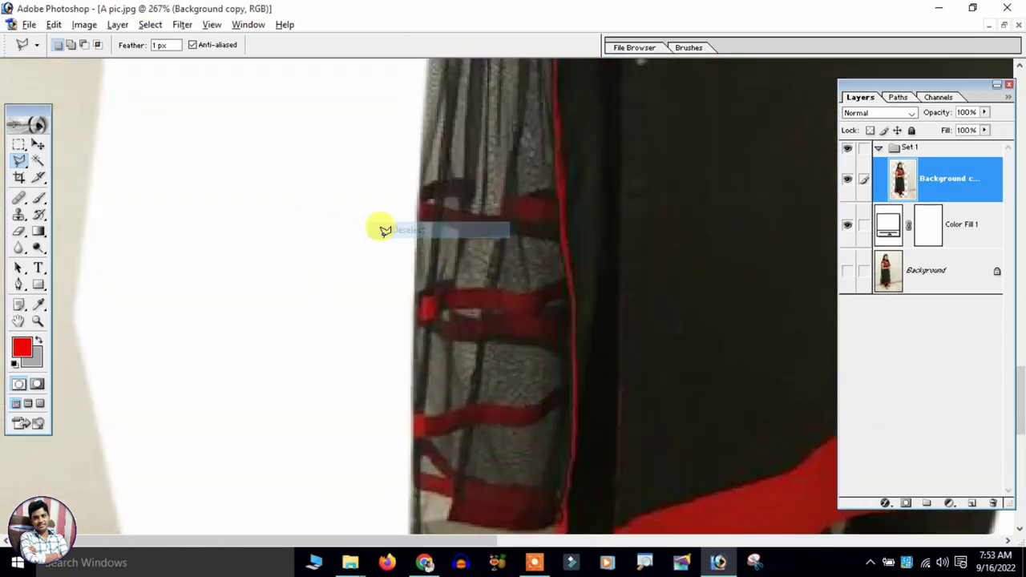
pyautogui.hotkey('ctrl', '0')
# - Close the lasso, delete the surrounding background, and erase the leftover floor remnants
pyautogui.click(172, 64)
pyautogui.press('Delete')
pyautogui.press('e')
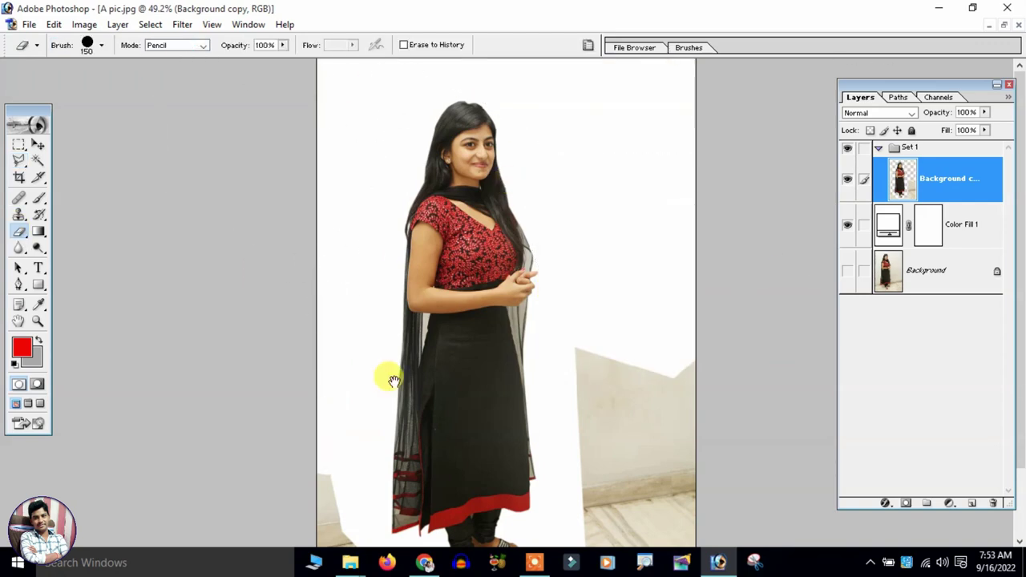
pyautogui.scroll(-2, 538, 529)
pyautogui.moveTo(539, 529); pyautogui.dragTo(344, 463)
pyautogui.hotkey('ctrl', '0')
pyautogui.press('v')
# - Check the cutout against the white fill, leave Color Fill 1 hidden, and start a new document
pyautogui.click(847, 224)
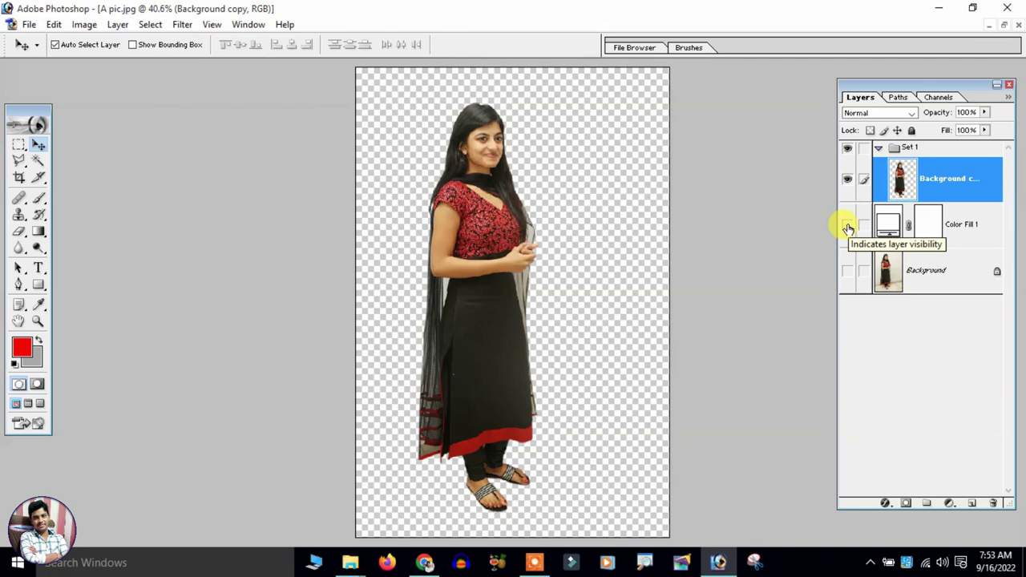
pyautogui.hotkey('ctrl', '+')
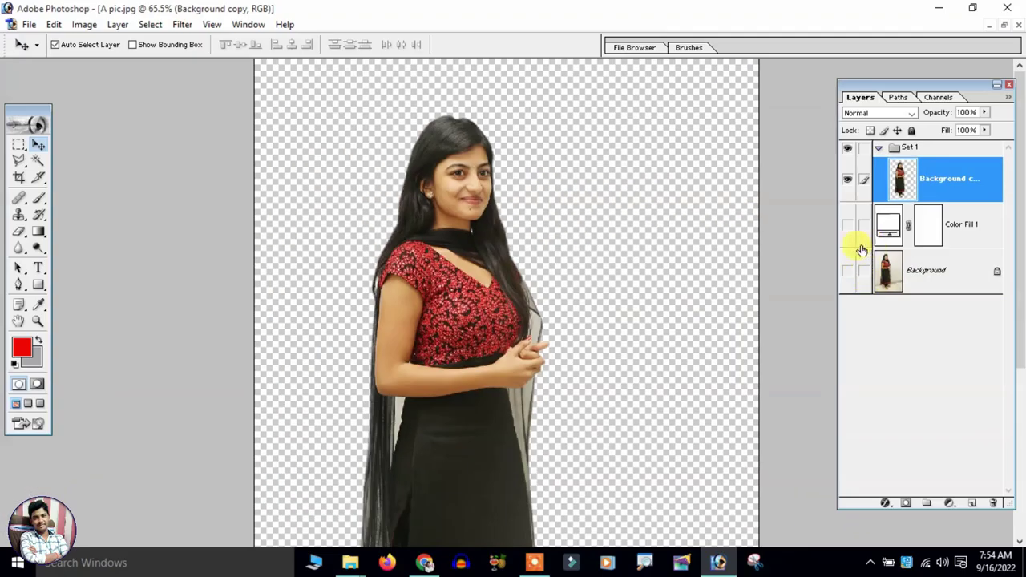
pyautogui.click(843, 226)
pyautogui.click(843, 226)
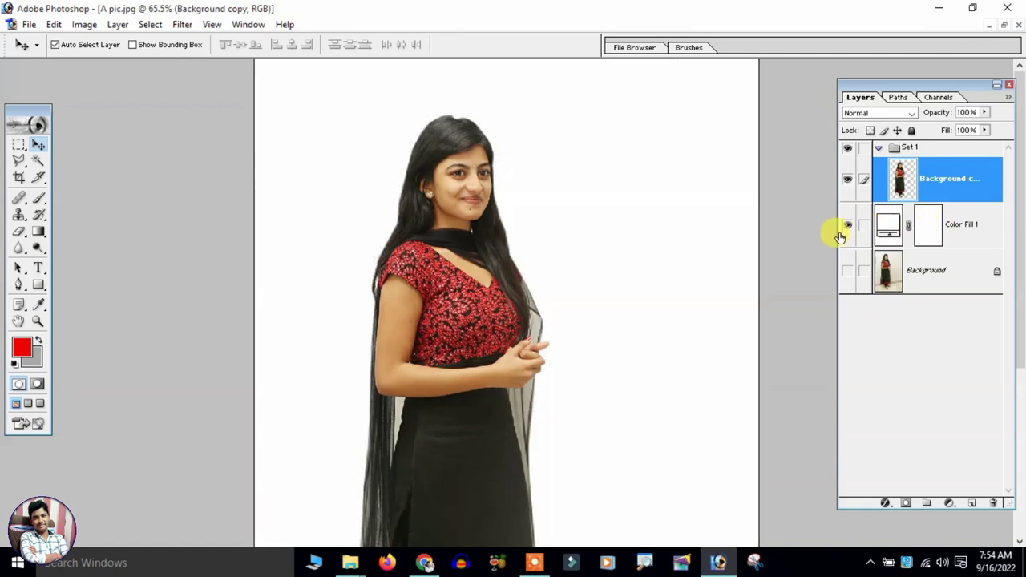
pyautogui.click(843, 226)
pyautogui.scroll(-2, 621, 223)
pyautogui.scroll(2, 628, 224)
pyautogui.scroll(-1, 626, 225)
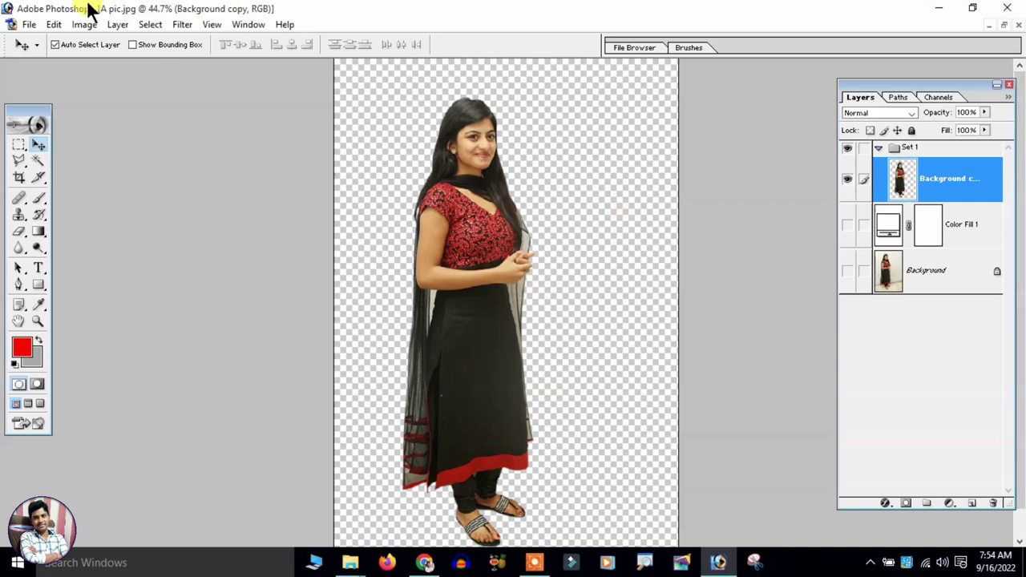
pyautogui.click(24, 24)
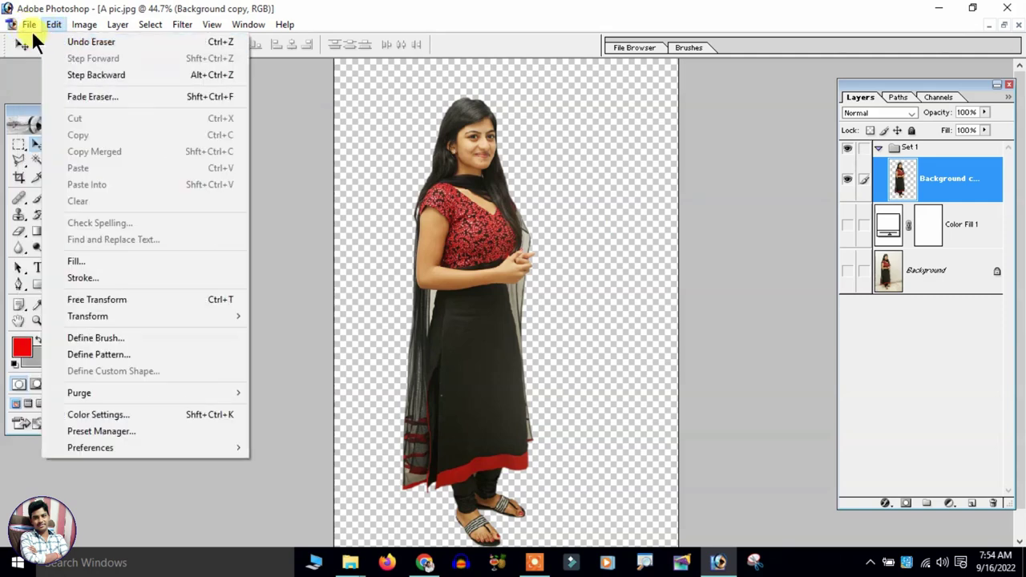
pyautogui.click(44, 42)
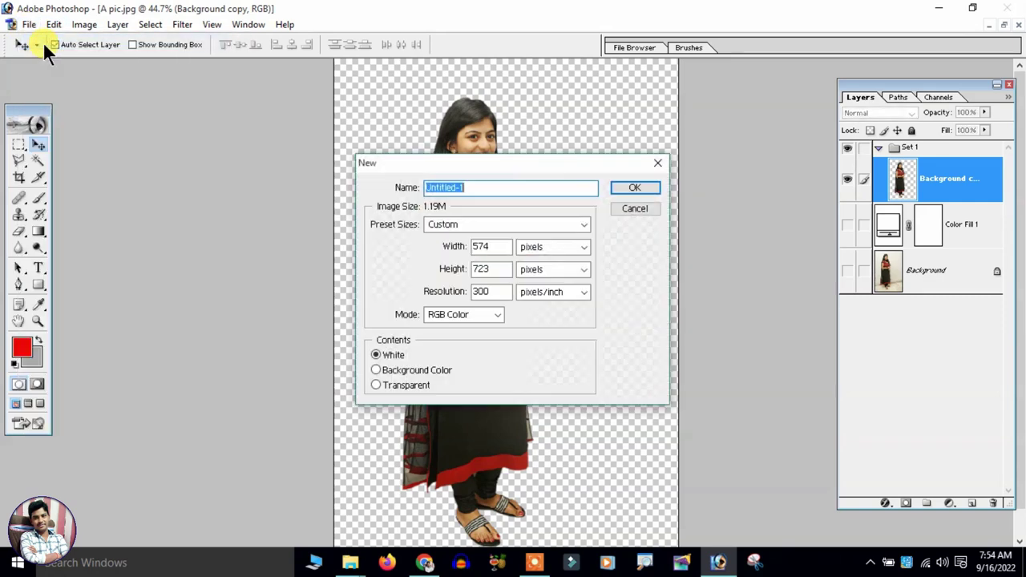
# - Create a 4 x 6 inch document at 300 pixels/inch with white contents
pyautogui.click(460, 223)
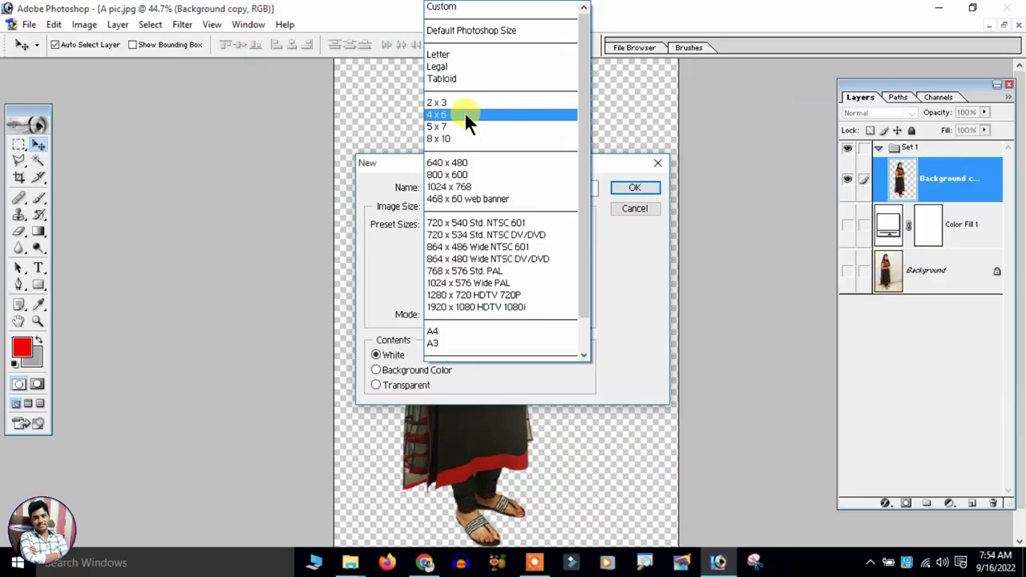
pyautogui.click(465, 114)
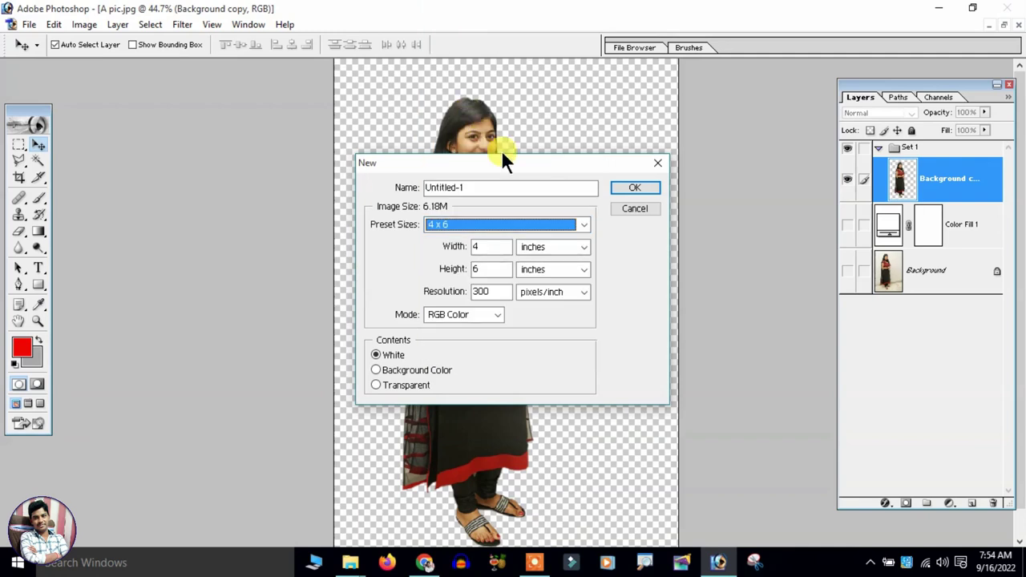
pyautogui.doubleClick(481, 291)
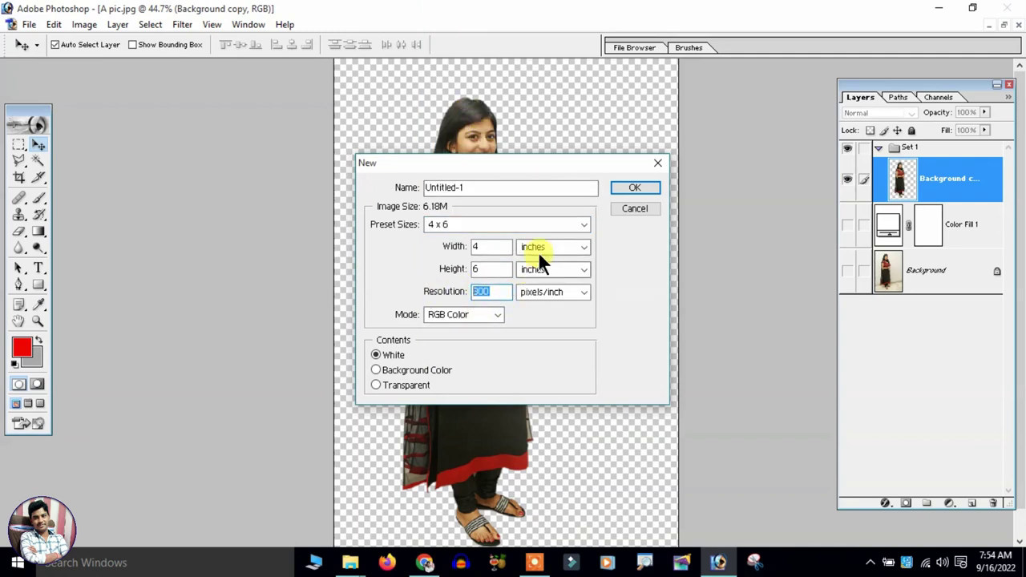
pyautogui.click(639, 186)
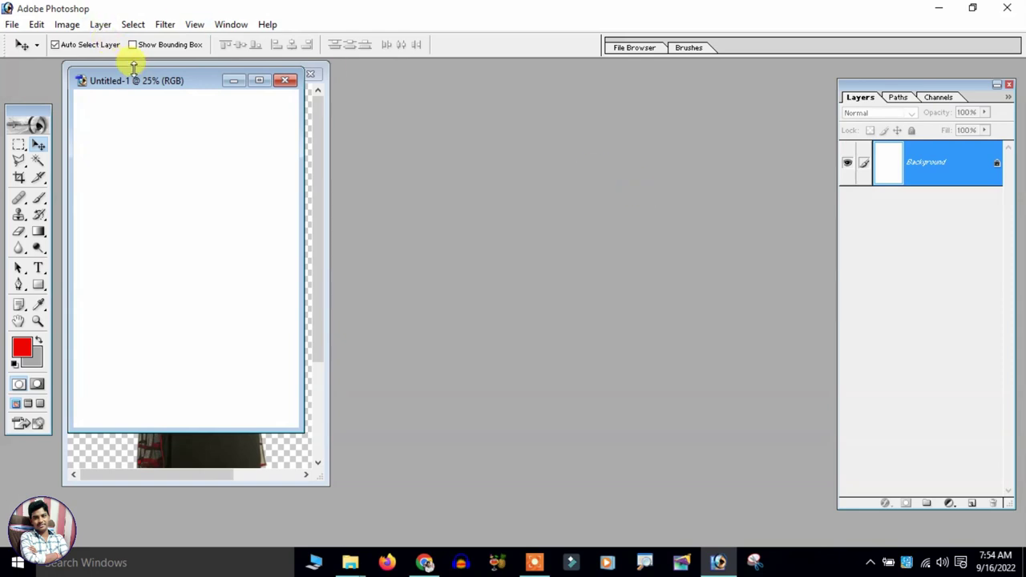
# - Reposition and enlarge the Untitled-1 window, then open Background.jpg from File Explorer
pyautogui.moveTo(136, 78); pyautogui.dragTo(412, 119)
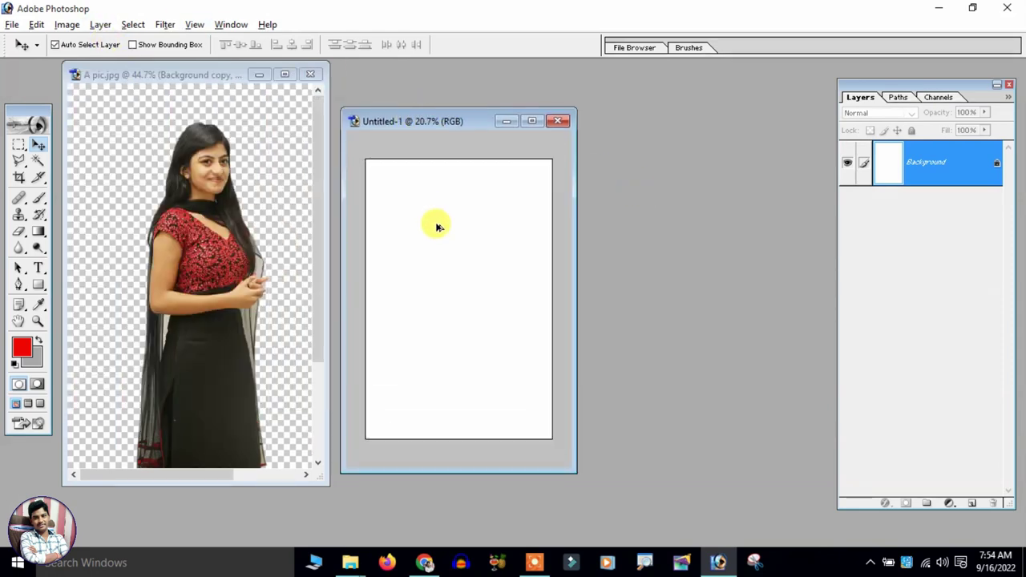
pyautogui.moveTo(570, 469); pyautogui.dragTo(679, 520)
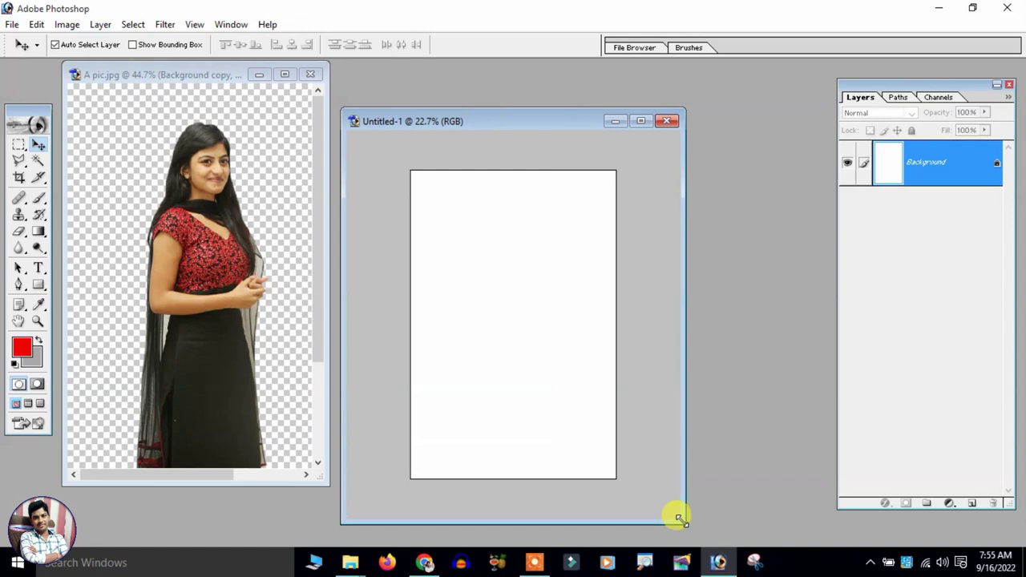
pyautogui.moveTo(529, 121); pyautogui.dragTo(525, 81)
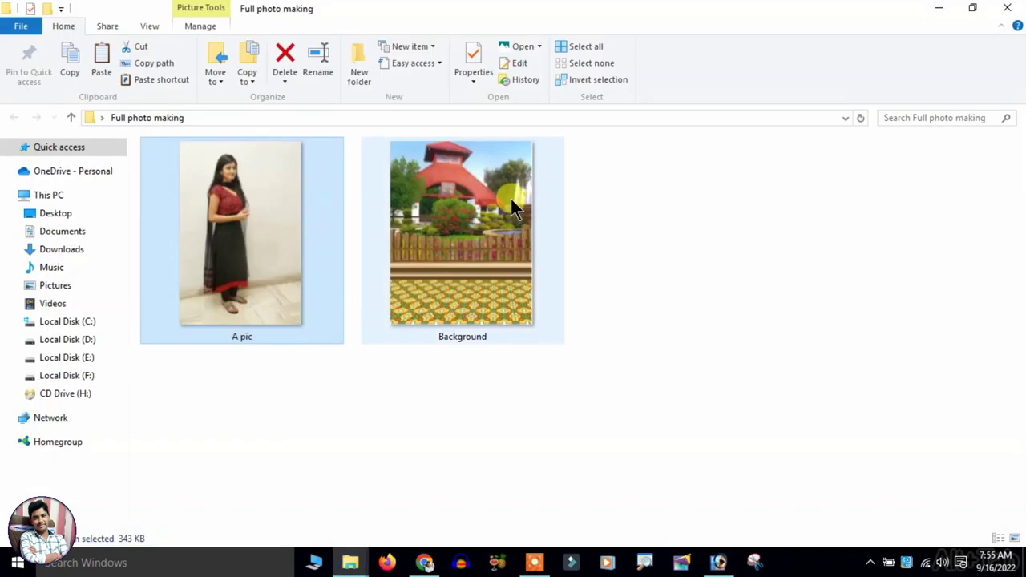
pyautogui.click(491, 223)
pyautogui.moveTo(470, 245); pyautogui.dragTo(663, 229)
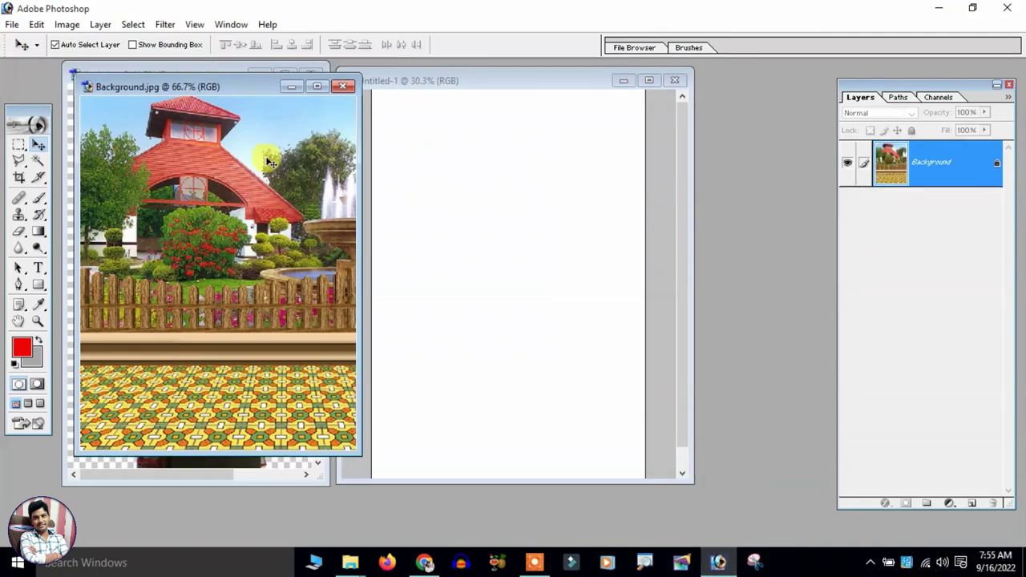
# - Copy the whole garden image, close Background.jpg, and paste it into Untitled-1 as Layer 1
pyautogui.hotkey('ctrl', 'a')
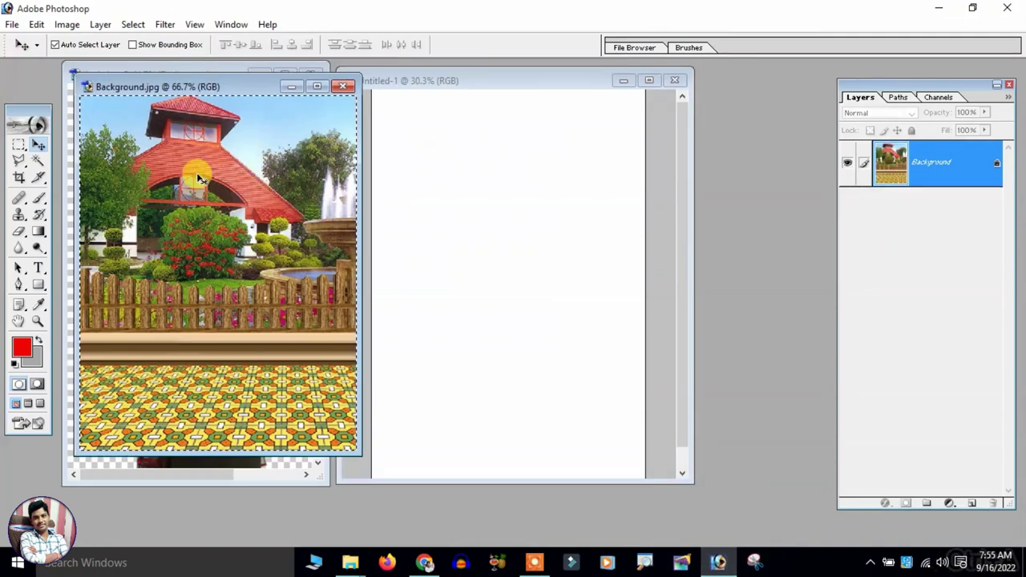
pyautogui.click(340, 86)
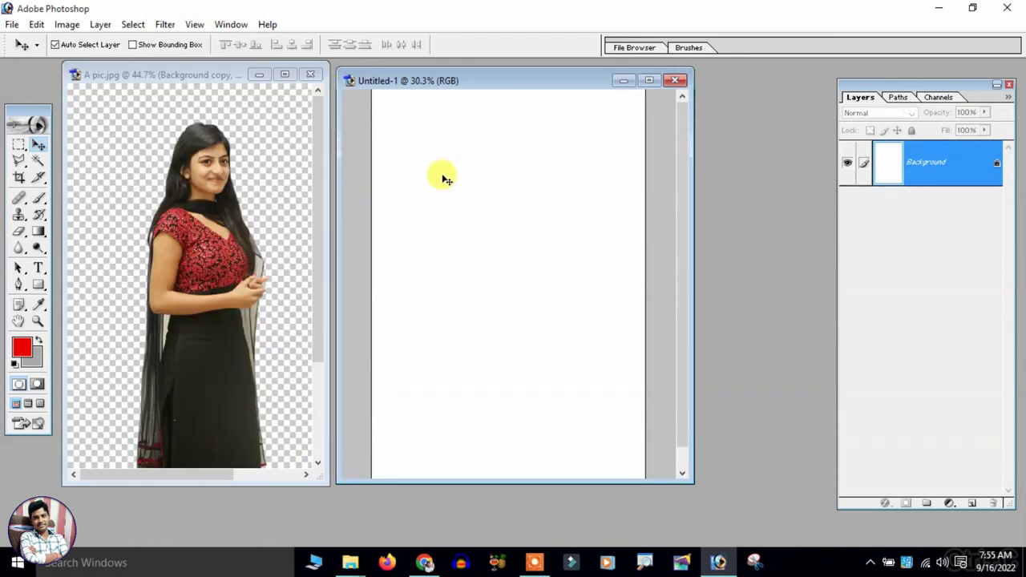
pyautogui.hotkey('ctrl', '-')
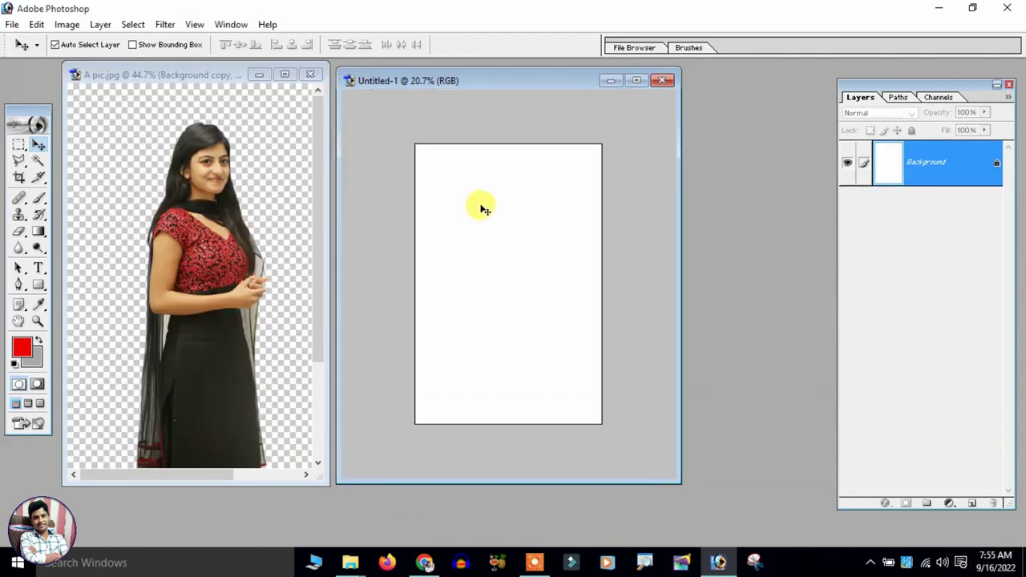
pyautogui.hotkey('ctrl', 'v')
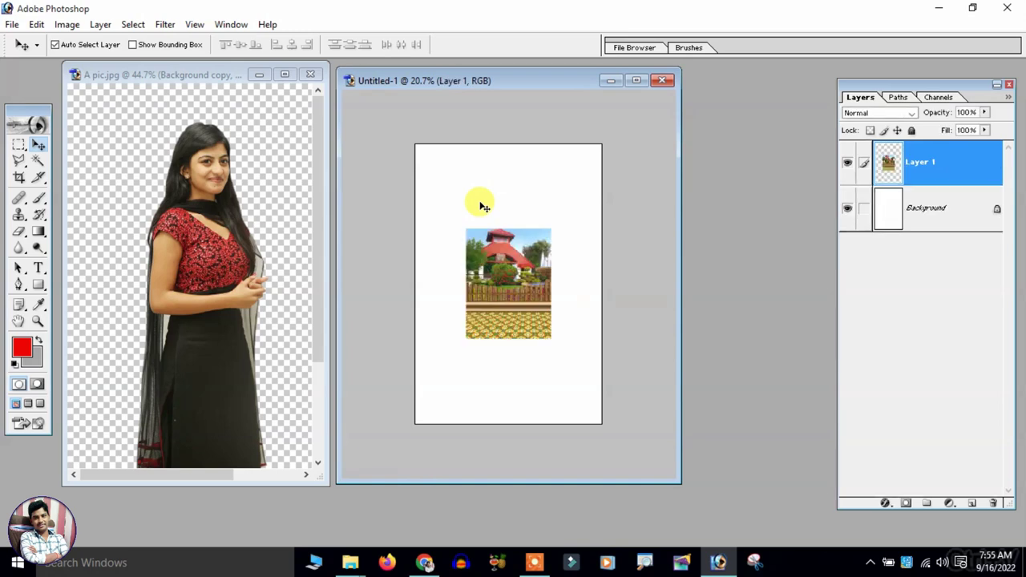
# - Free-transform Layer 1 until the garden picture fills the 4 x 6 page edges
pyautogui.hotkey('ctrl', 't')
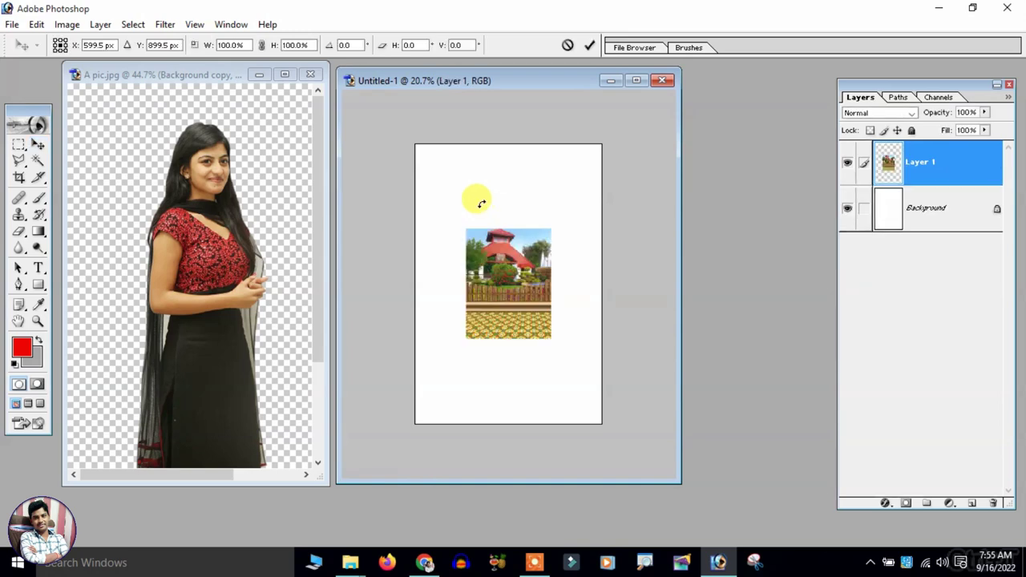
pyautogui.moveTo(554, 230); pyautogui.dragTo(591, 173)
pyautogui.moveTo(549, 202); pyautogui.dragTo(493, 198)
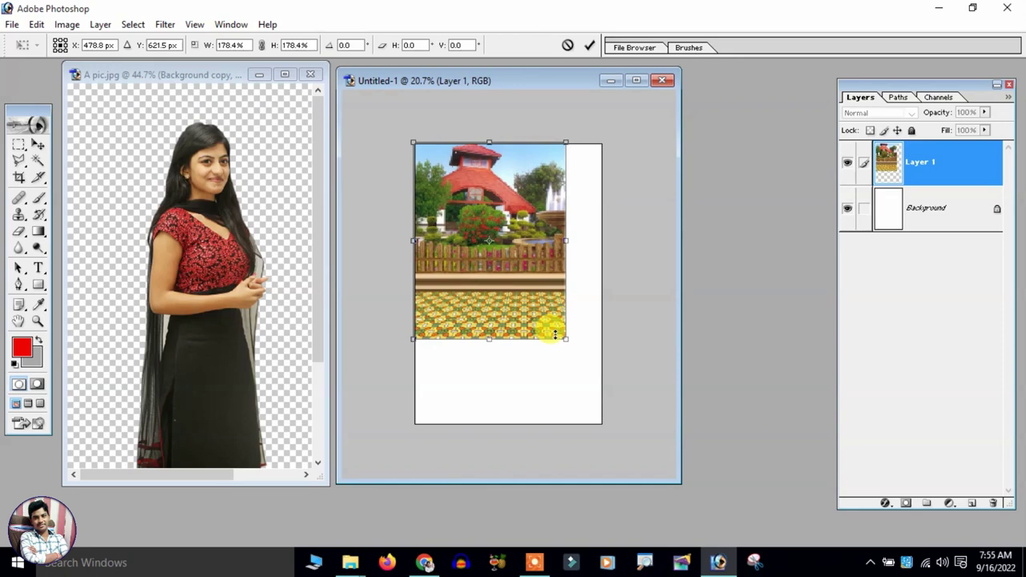
pyautogui.moveTo(555, 337); pyautogui.dragTo(625, 433)
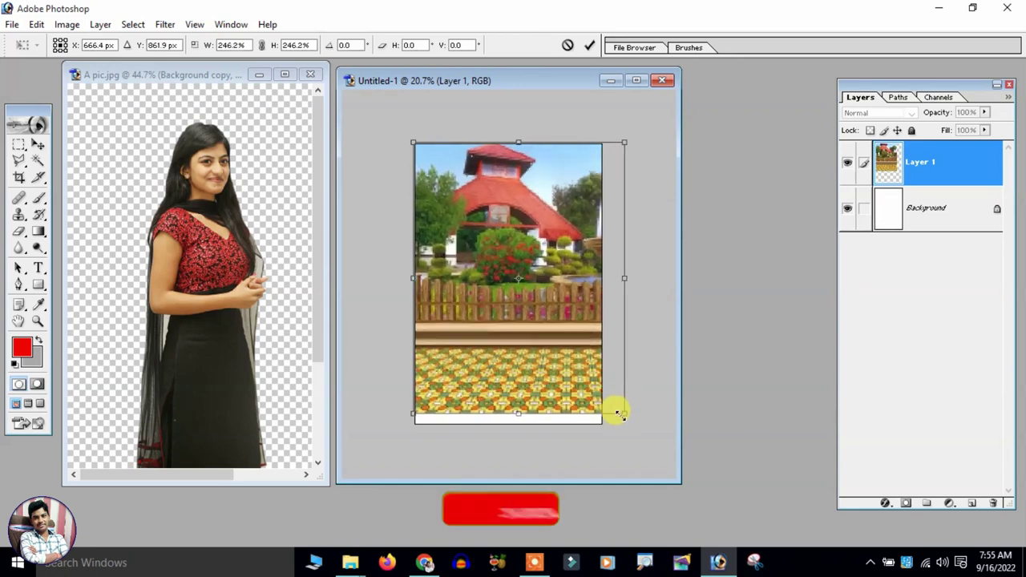
pyautogui.moveTo(547, 214); pyautogui.dragTo(538, 217)
pyautogui.press('Return')
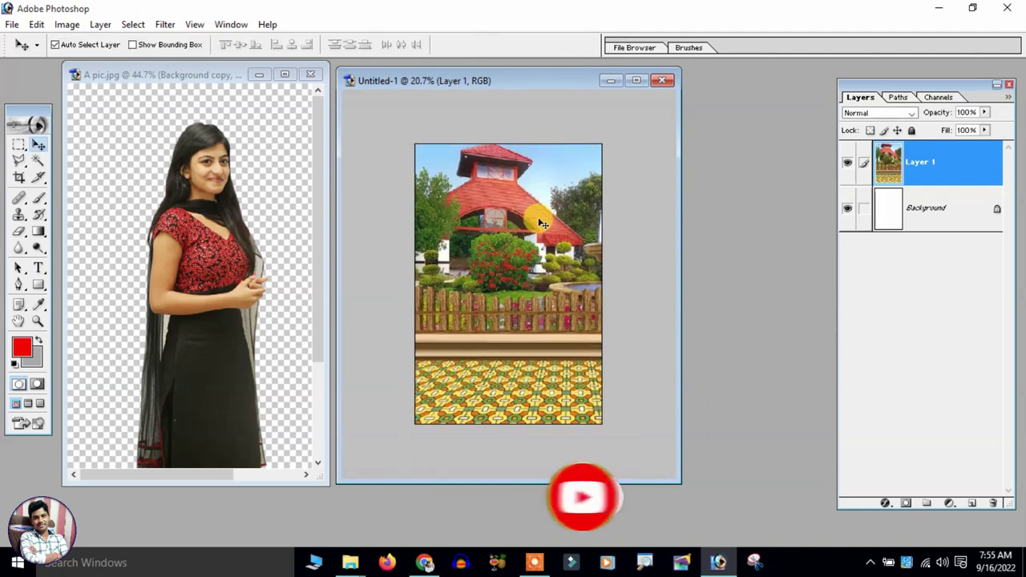
pyautogui.hotkey('ctrl', 't')
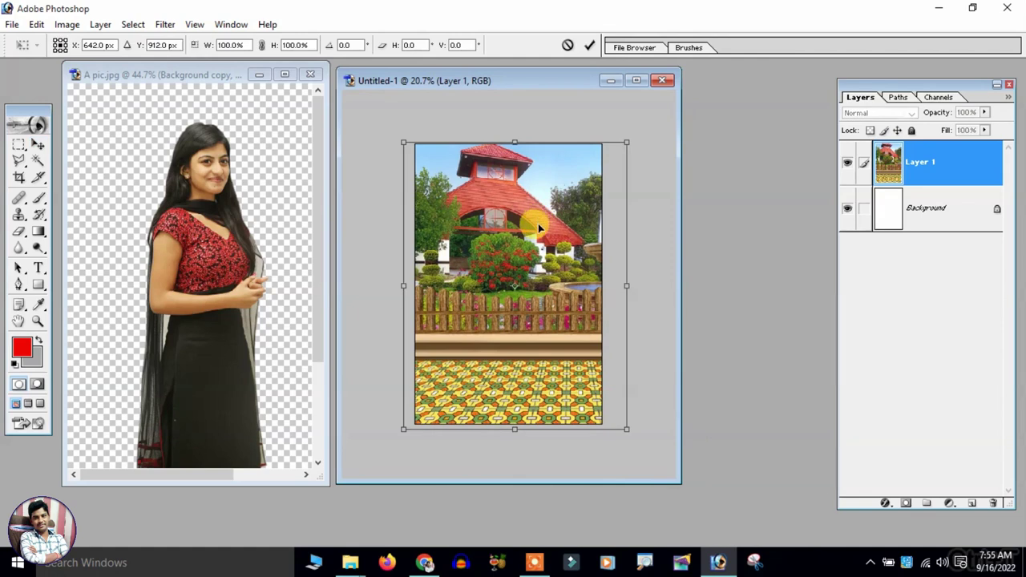
pyautogui.moveTo(623, 431); pyautogui.dragTo(615, 420)
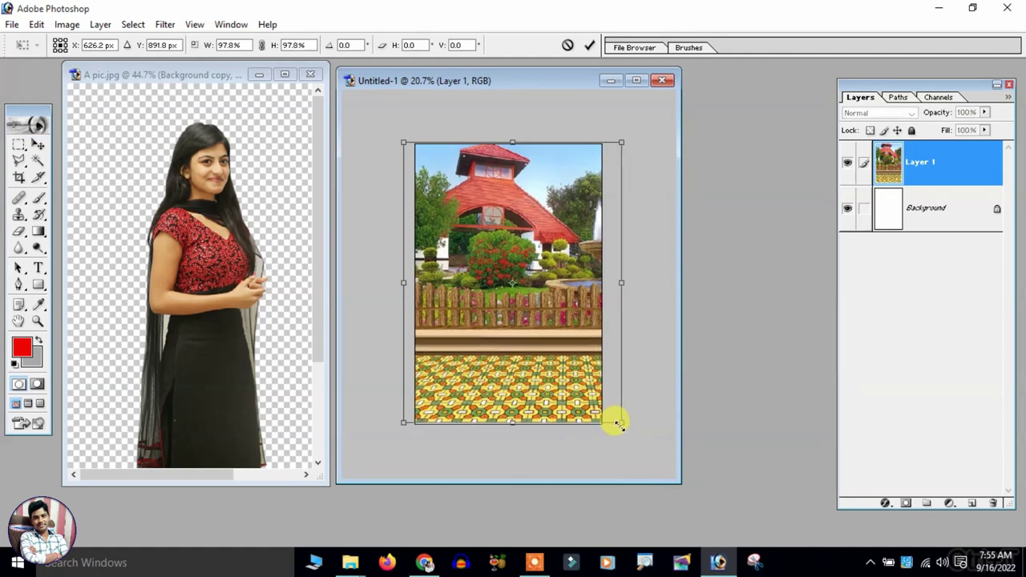
pyautogui.press('Return')
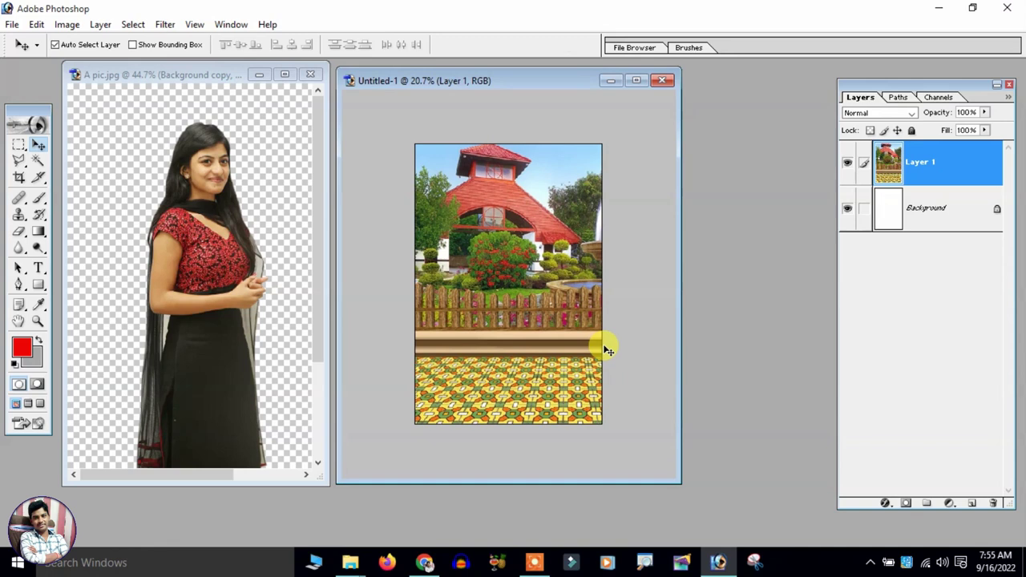
pyautogui.click(185, 223)
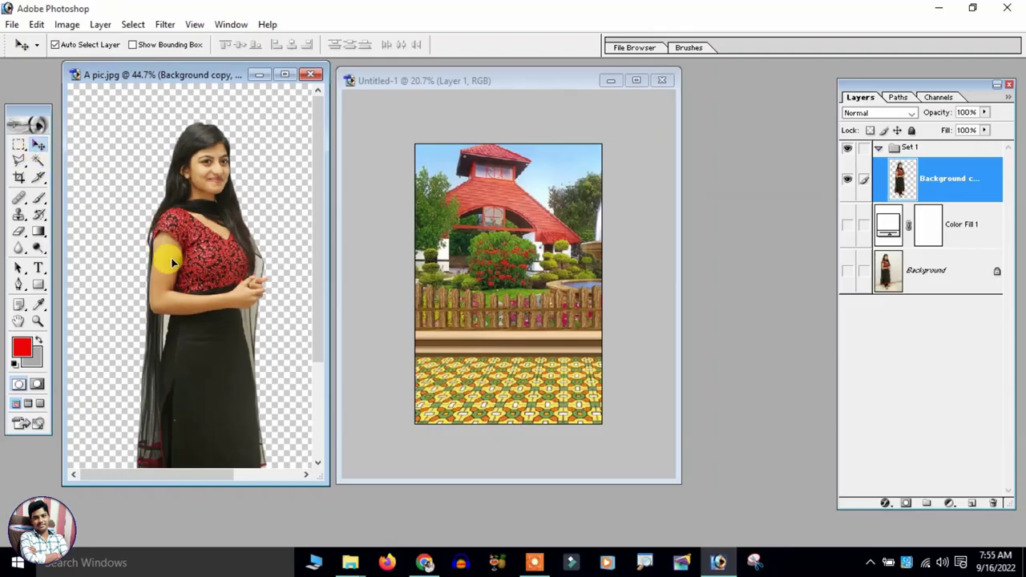
# - Drag the woman cutout into Untitled-1 above the garden and maximize the composite window
pyautogui.moveTo(162, 259); pyautogui.dragTo(494, 274)
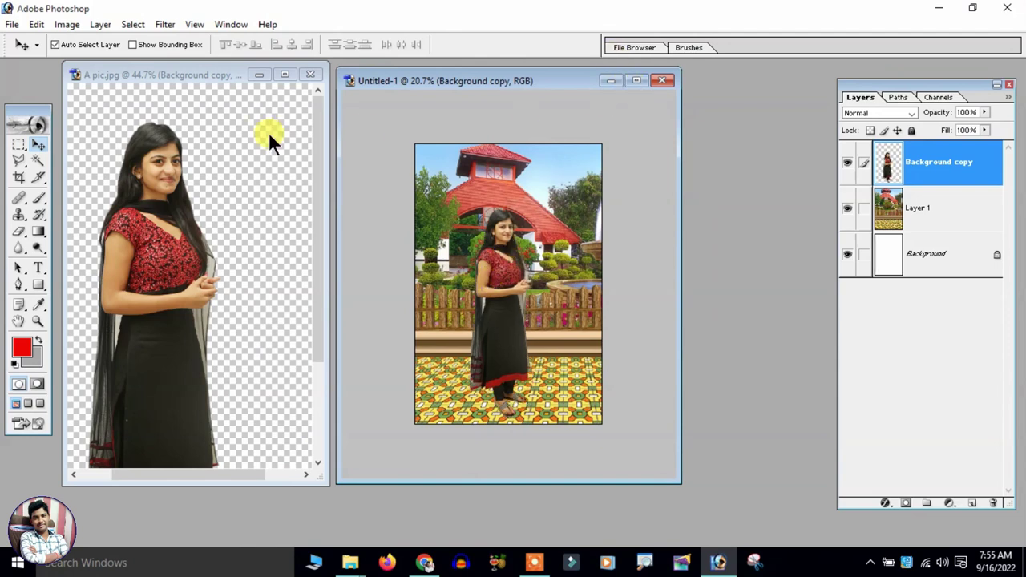
pyautogui.click(636, 80)
pyautogui.scroll(2, 486, 231)
pyautogui.scroll(2, 486, 231)
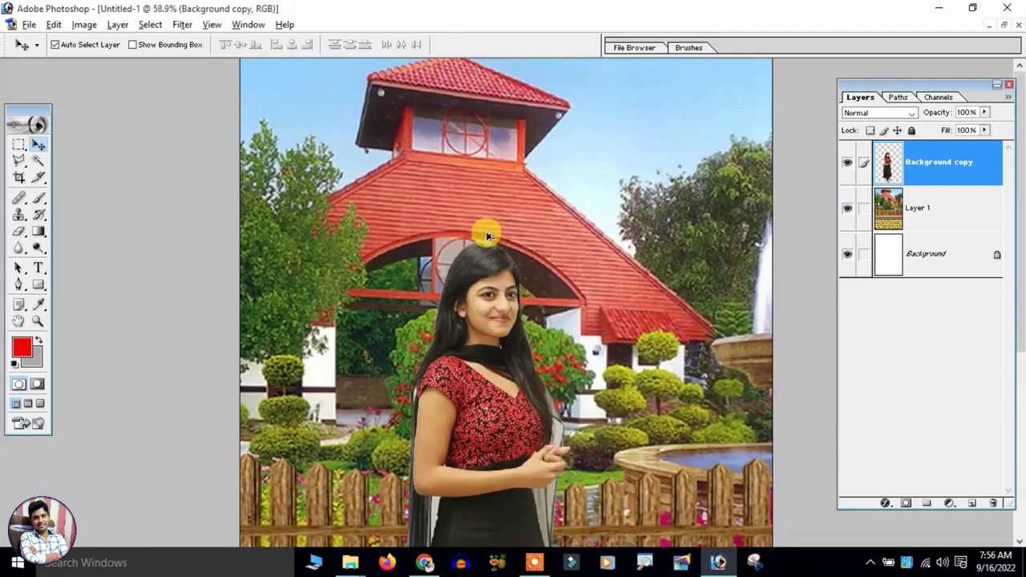
pyautogui.scroll(-5, 574, 386)
pyautogui.scroll(2, 561, 321)
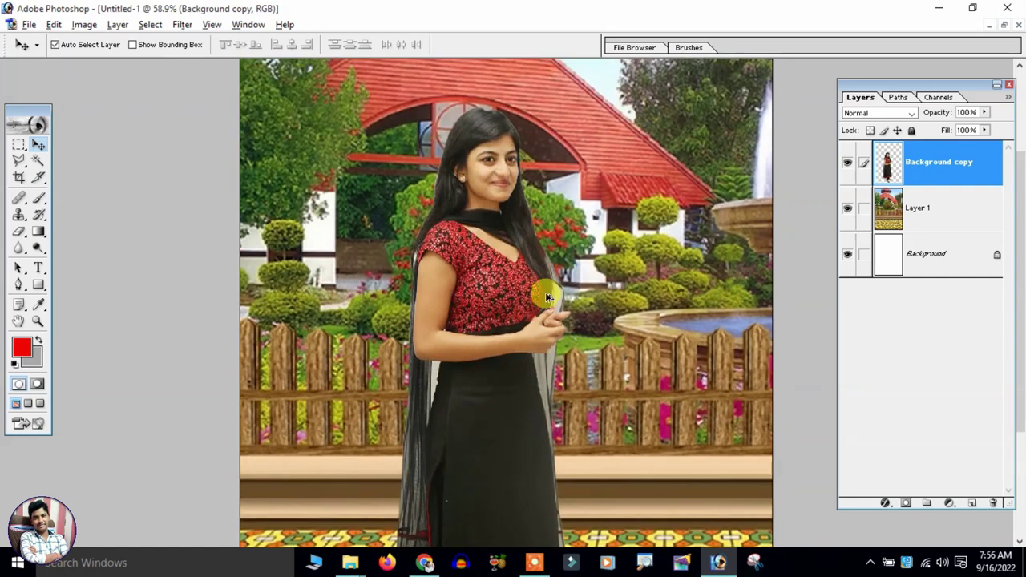
pyautogui.scroll(-2, 546, 298)
# - Rescale the woman and move her left of centre in front of the fence, then commit
pyautogui.hotkey('ctrl', 't')
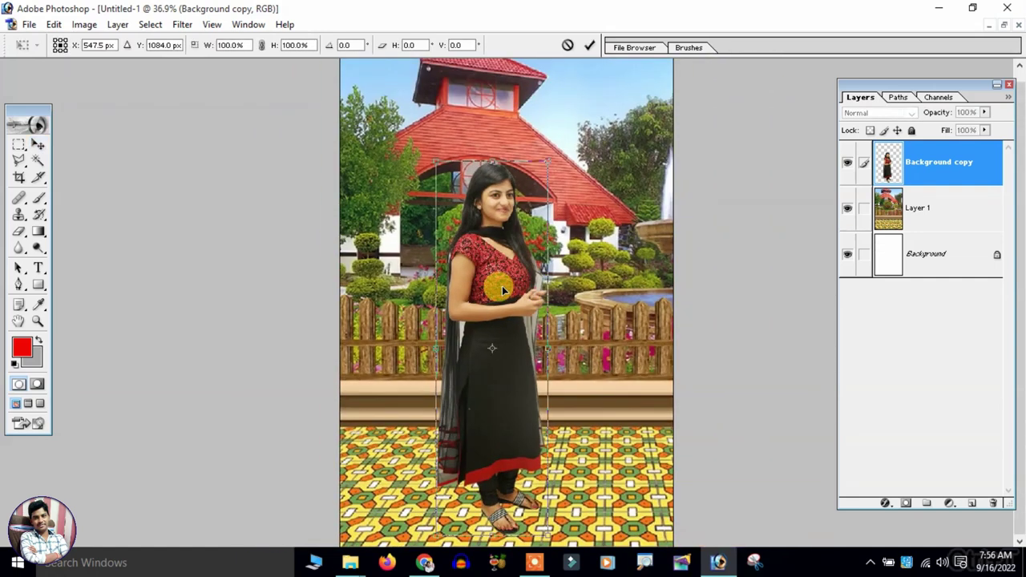
pyautogui.scroll(-1, 501, 285)
pyautogui.moveTo(543, 200); pyautogui.dragTo(563, 142)
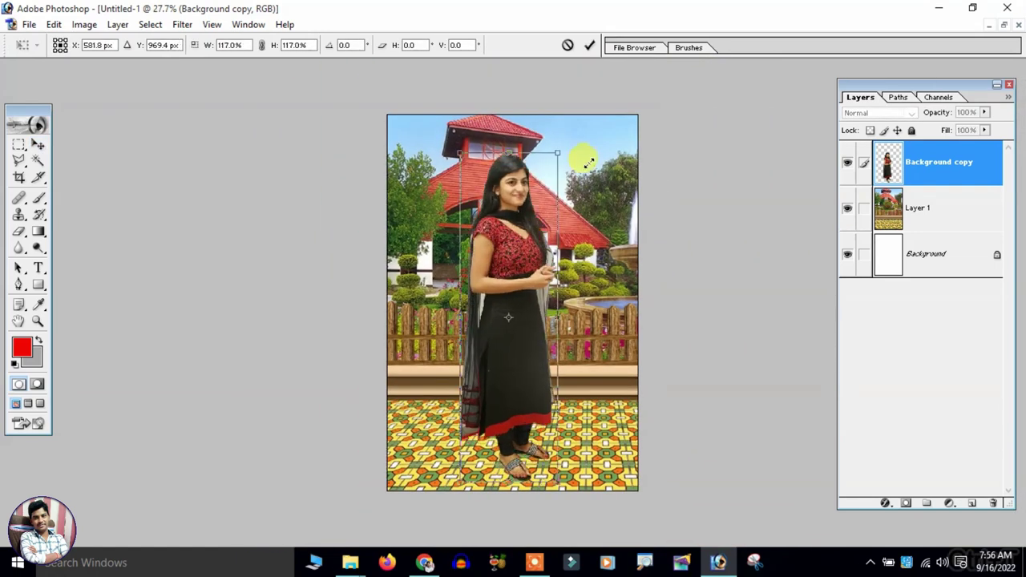
pyautogui.moveTo(503, 202); pyautogui.dragTo(465, 206)
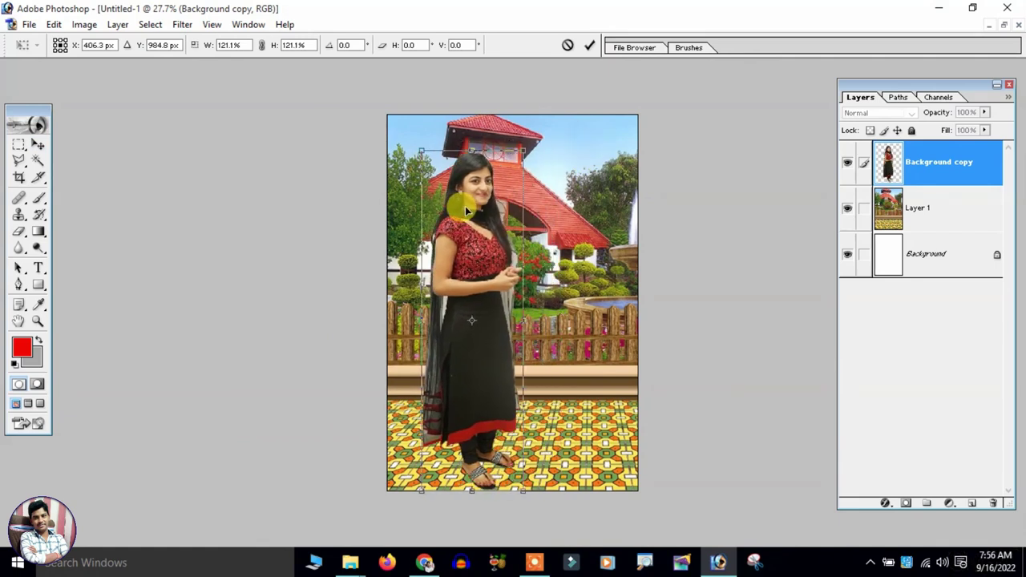
pyautogui.moveTo(523, 151)
pyautogui.mouseDown()
pyautogui.moveTo(501, 212)
pyautogui.moveTo(501, 182)
pyautogui.mouseUp()
pyautogui.doubleClick(461, 298)
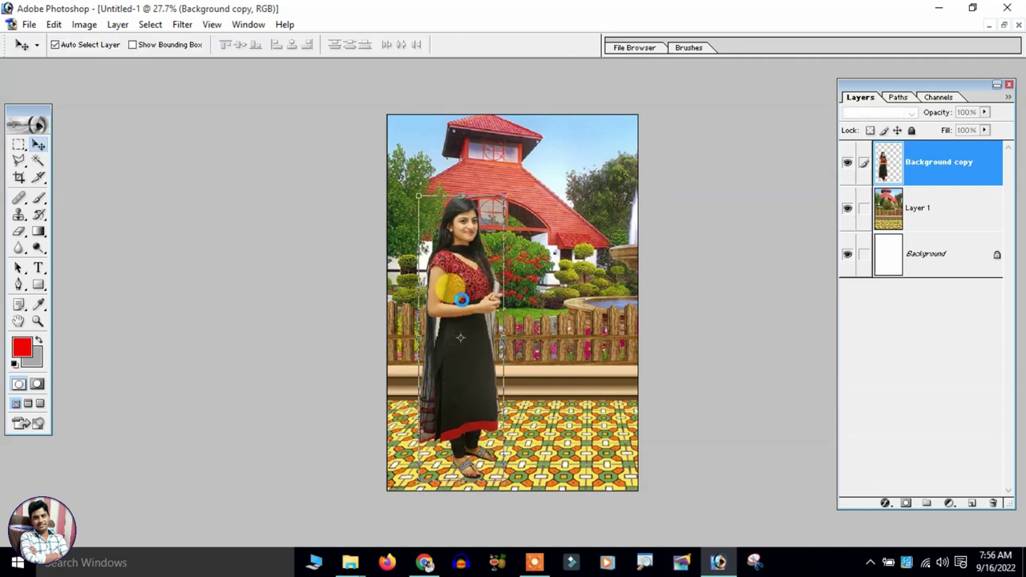
# - Scroll and pan the view to bring the woman's face into view
pyautogui.scroll(2, 462, 299)
pyautogui.scroll(2, 462, 302)
pyautogui.scroll(-10, 463, 301)
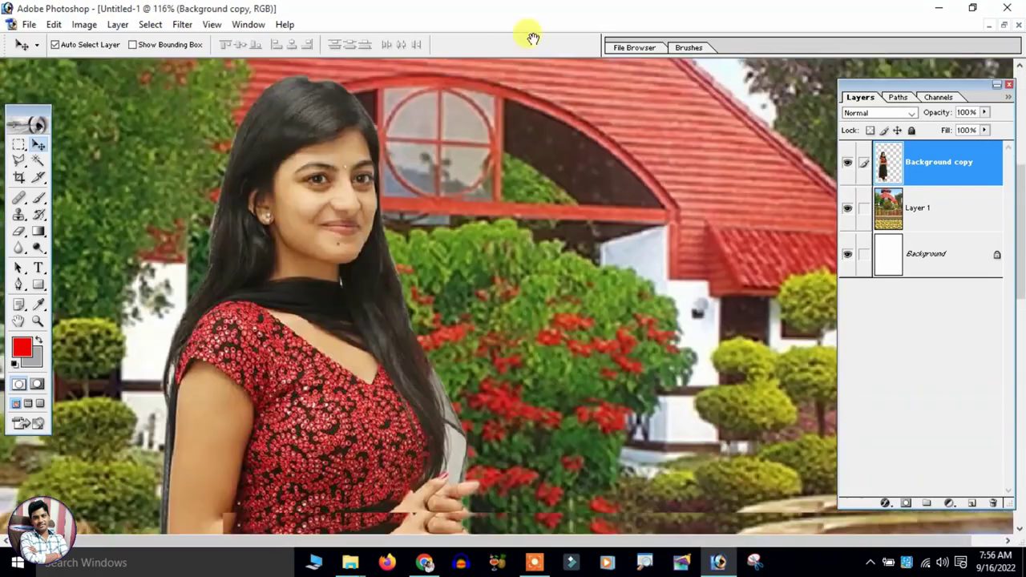
pyautogui.scroll(-1, 486, 201)
pyautogui.moveTo(366, 213); pyautogui.dragTo(381, 240)
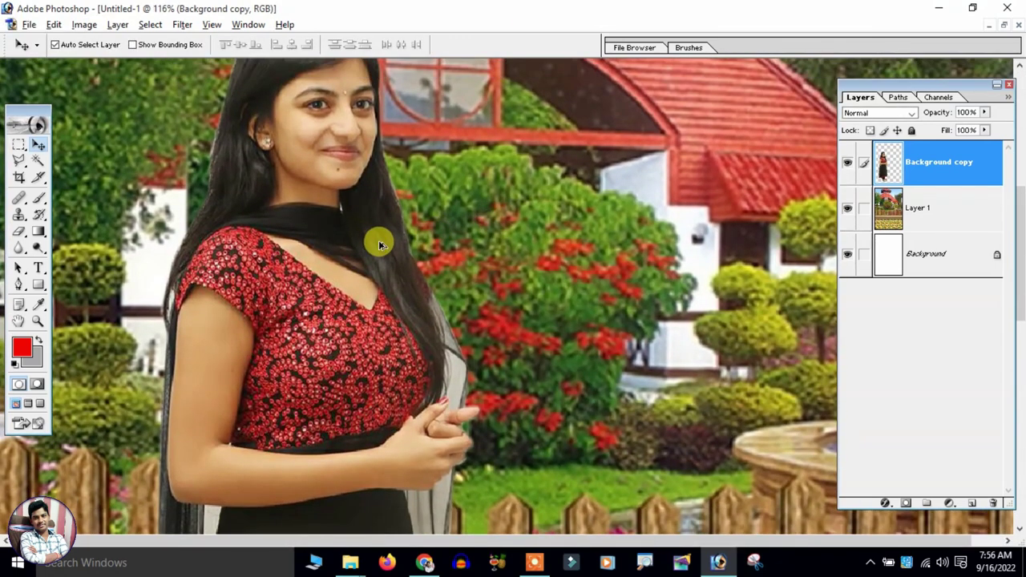
pyautogui.scroll(-3, 380, 244)
pyautogui.scroll(-1, 378, 245)
pyautogui.scroll(-1, 378, 245)
pyautogui.scroll(1, 380, 250)
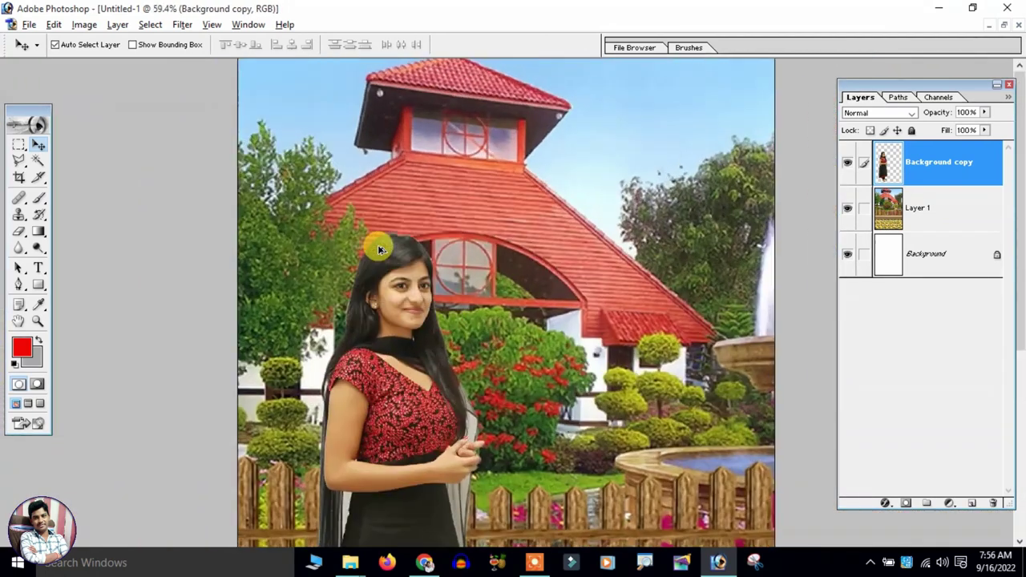
pyautogui.scroll(-3, 381, 250)
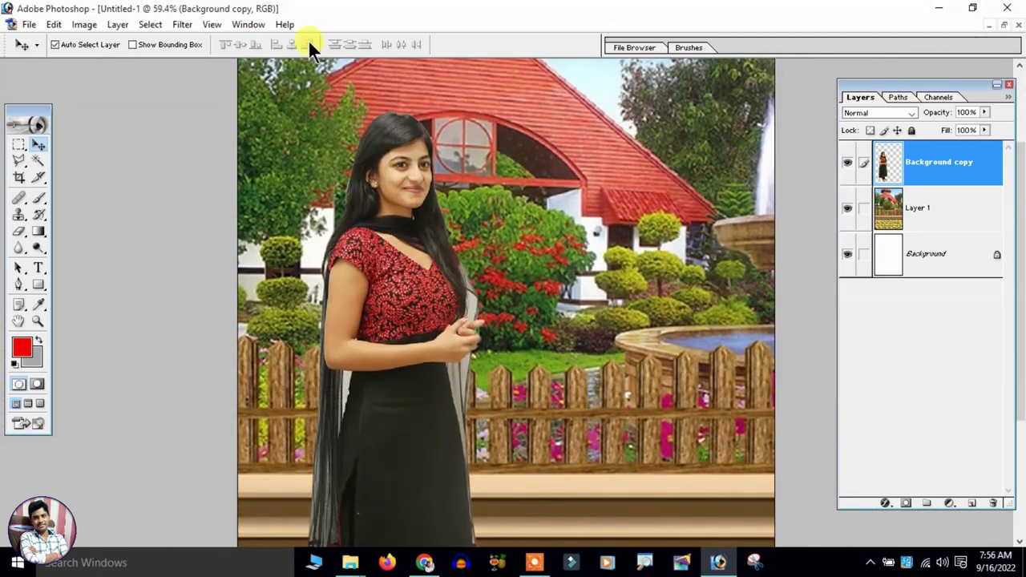
# - Add a Drop Shadow style to the woman layer with opacity at 100%
pyautogui.click(122, 25)
pyautogui.moveTo(150, 113)
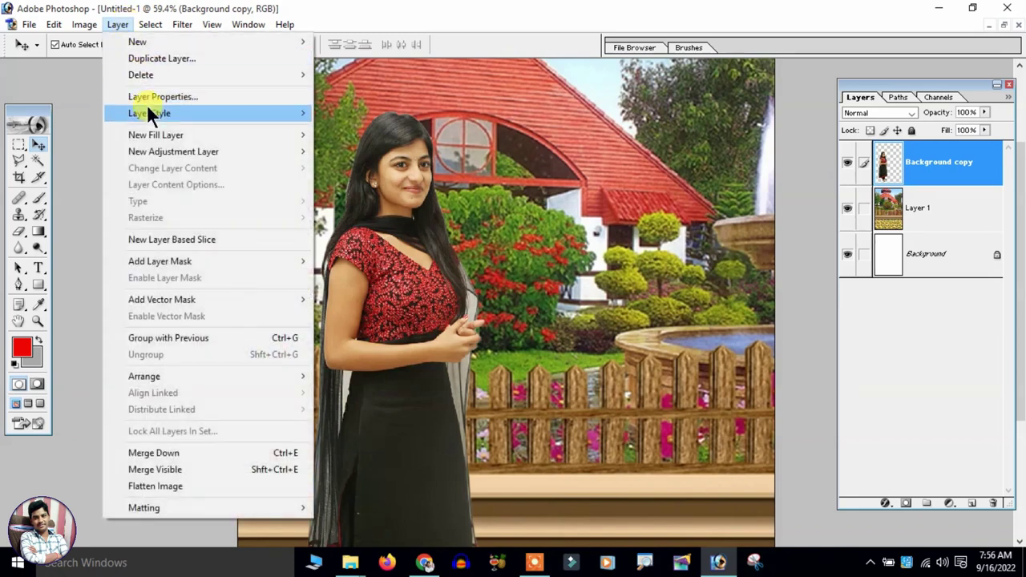
pyautogui.click(344, 131)
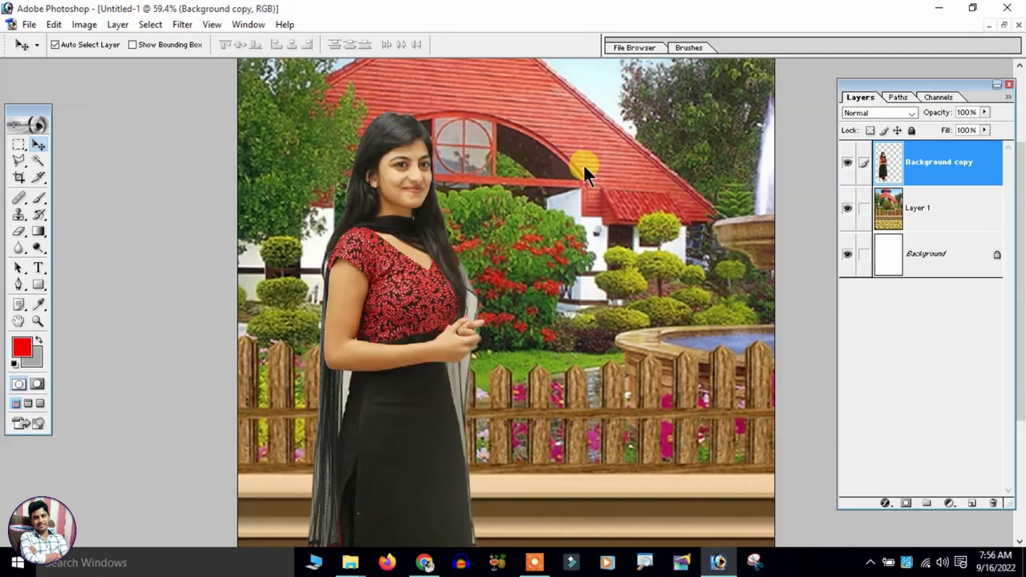
pyautogui.moveTo(577, 235); pyautogui.dragTo(588, 219)
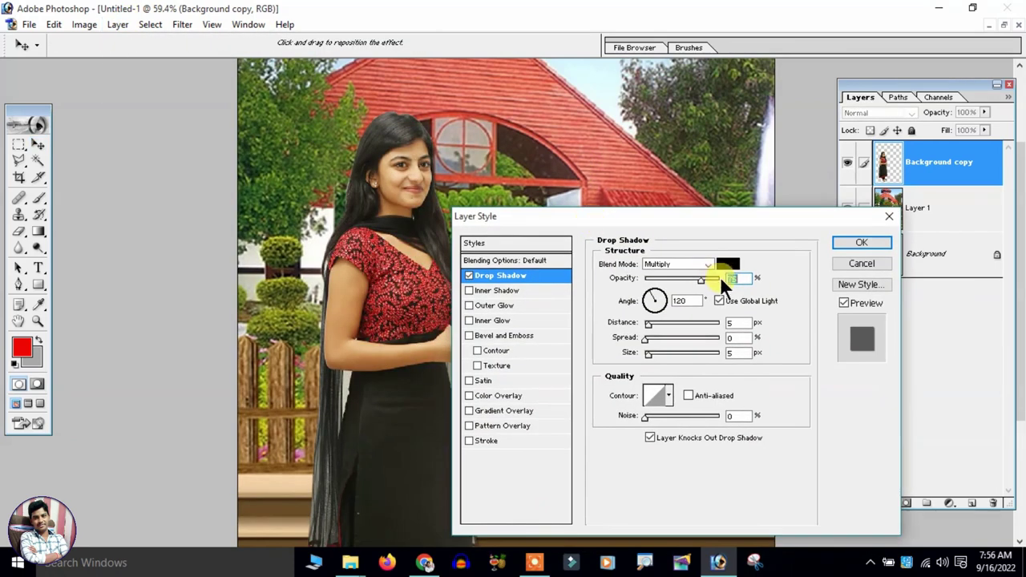
pyautogui.moveTo(708, 278); pyautogui.dragTo(721, 279)
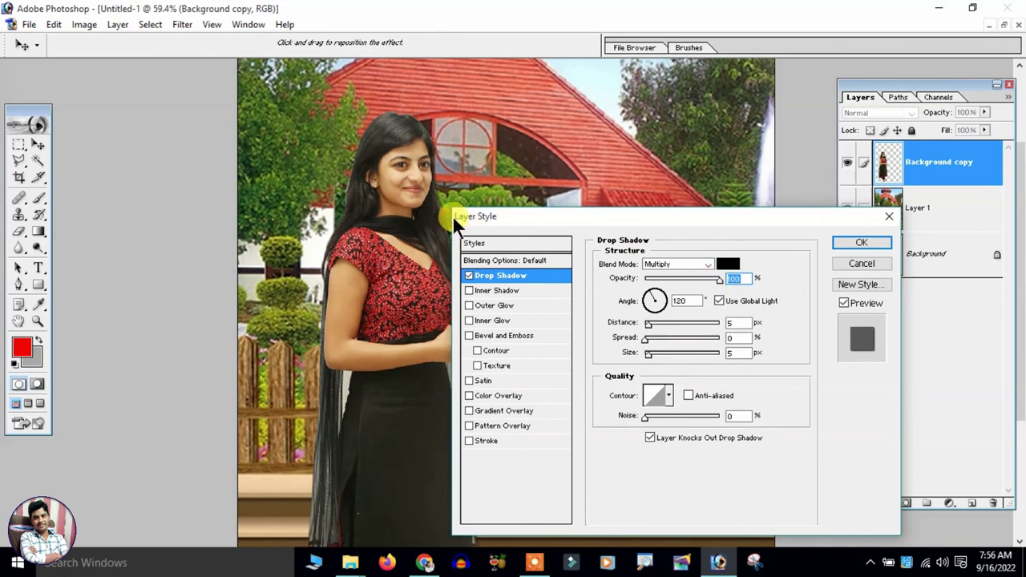
pyautogui.hotkey('ctrl', '+')
pyautogui.hotkey('ctrl', '+')
pyautogui.hotkey('ctrl', '+')
pyautogui.scroll(3, 327, 174)
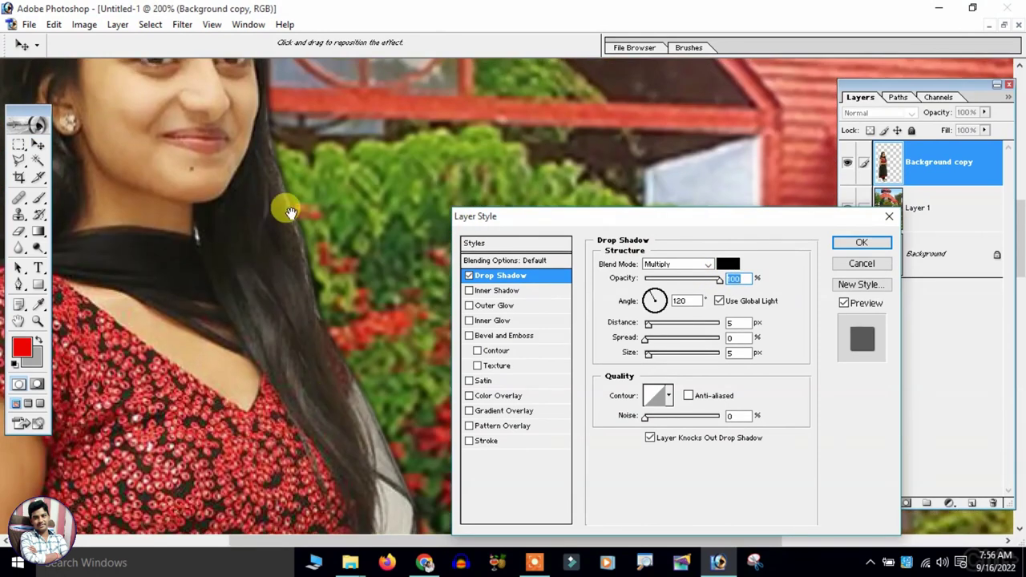
pyautogui.scroll(3, 281, 208)
pyautogui.scroll(1, 354, 228)
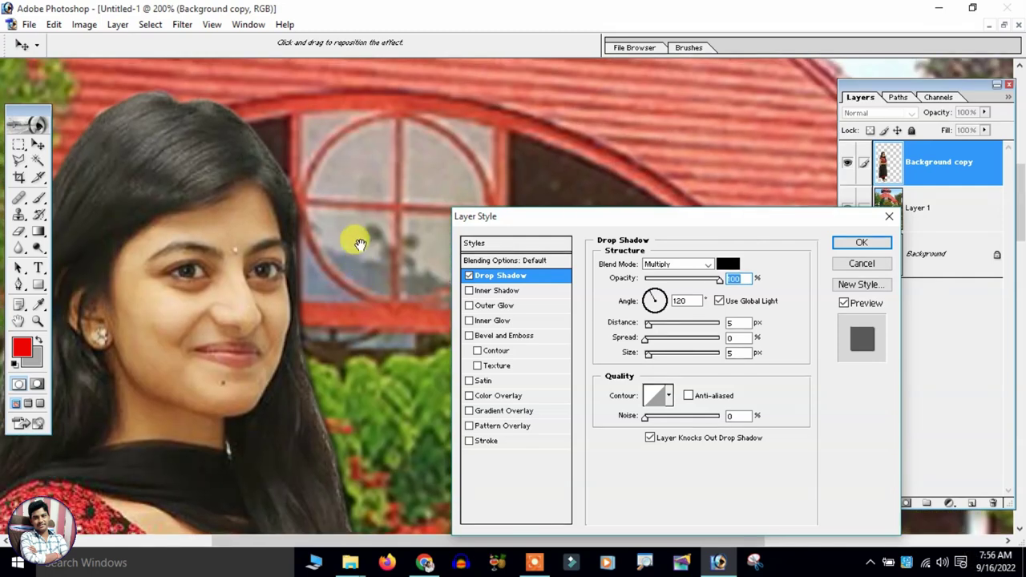
# - Set the shadow distance to 0 px and size to 16 px, and apply it
pyautogui.click(469, 275)
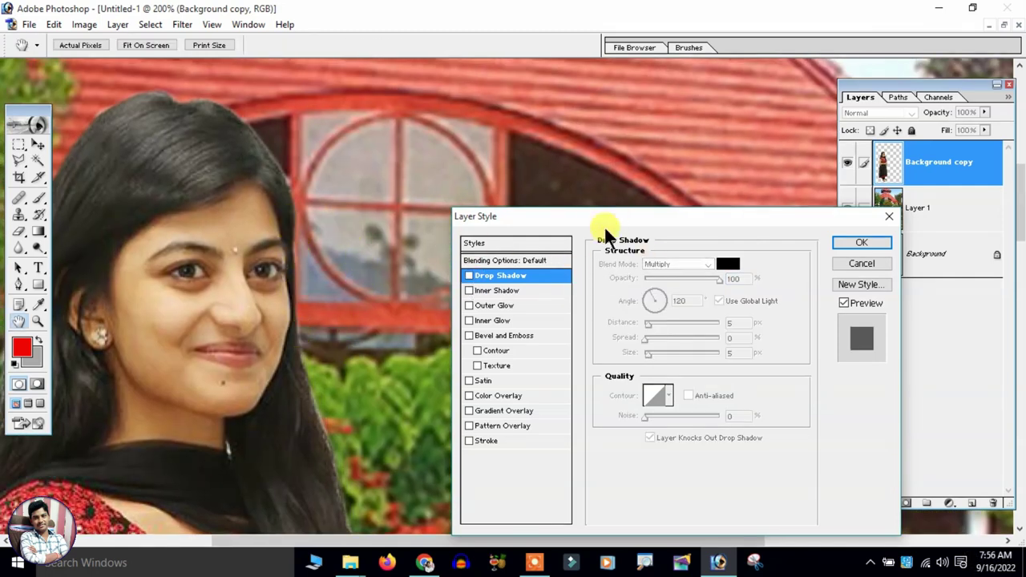
pyautogui.click(469, 276)
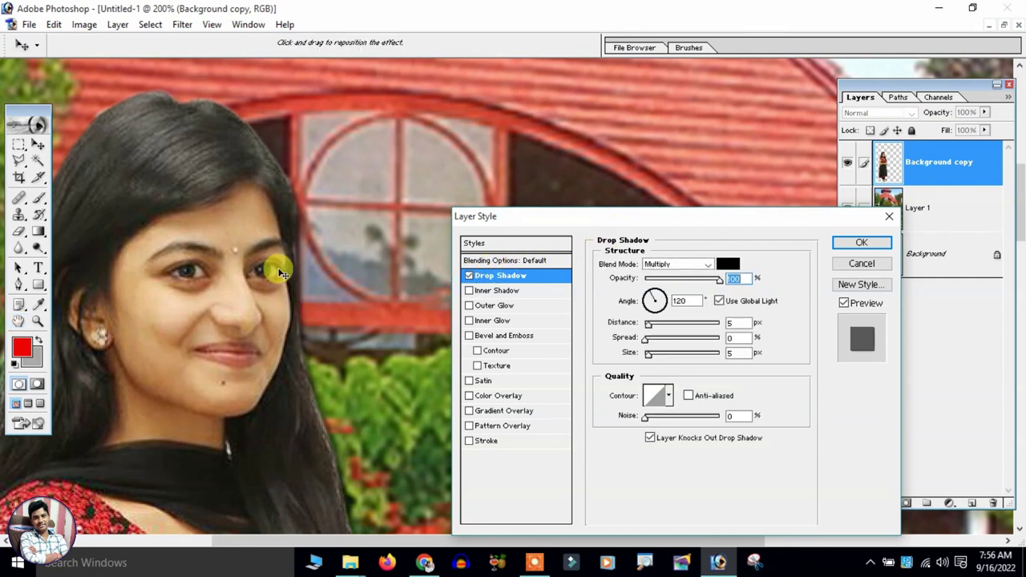
pyautogui.scroll(-2, 385, 240)
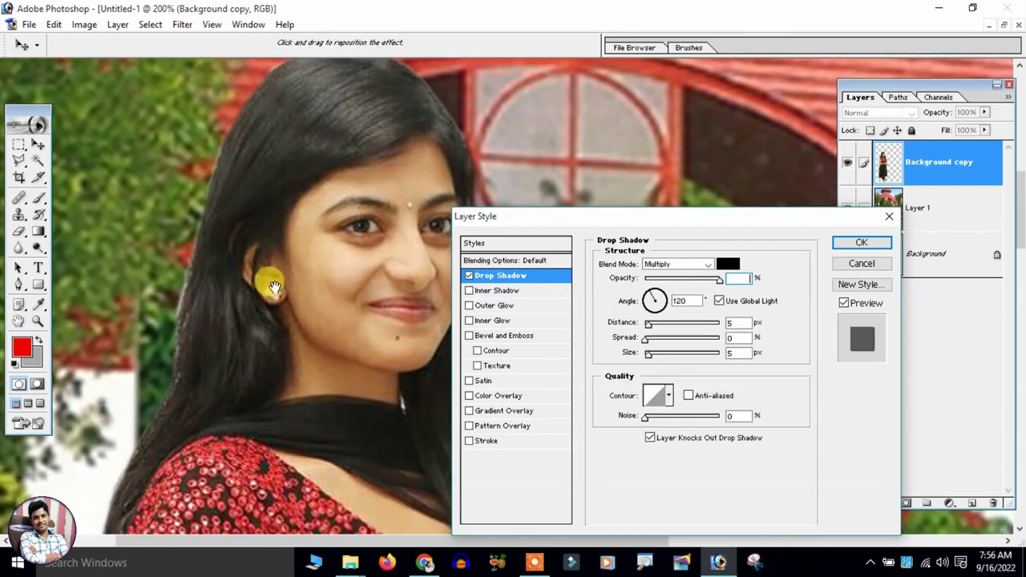
pyautogui.scroll(-3, 268, 280)
pyautogui.click(641, 323)
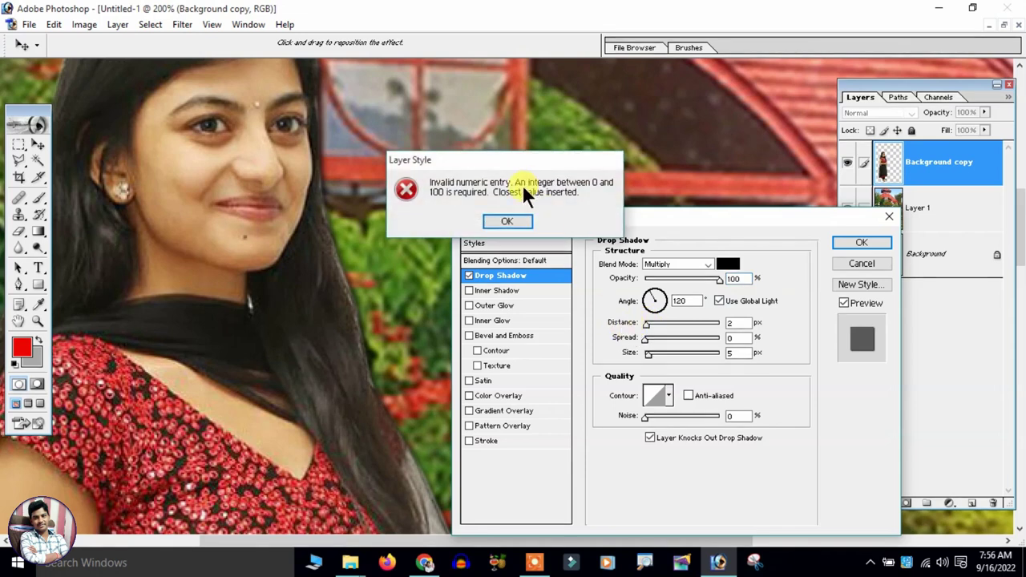
pyautogui.click(522, 187)
pyautogui.click(646, 323)
pyautogui.hscroll(-2, 550, 270)
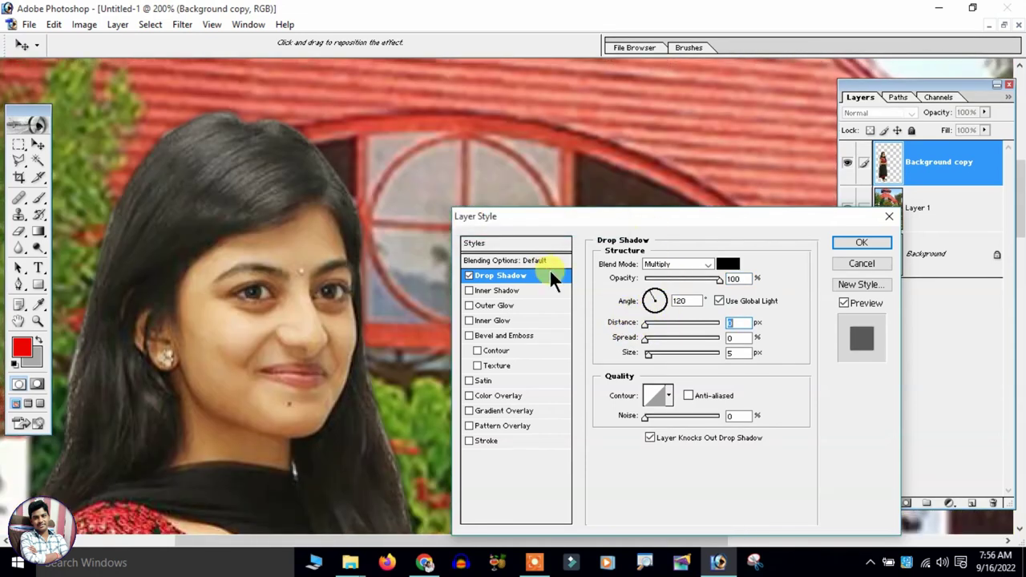
pyautogui.hscroll(-2, 229, 275)
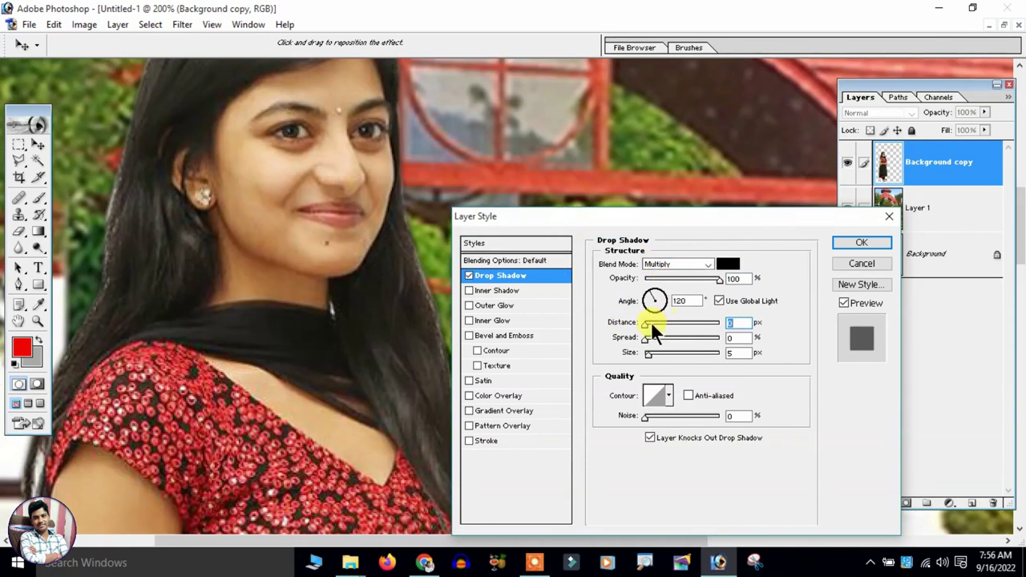
pyautogui.moveTo(650, 351); pyautogui.dragTo(656, 355)
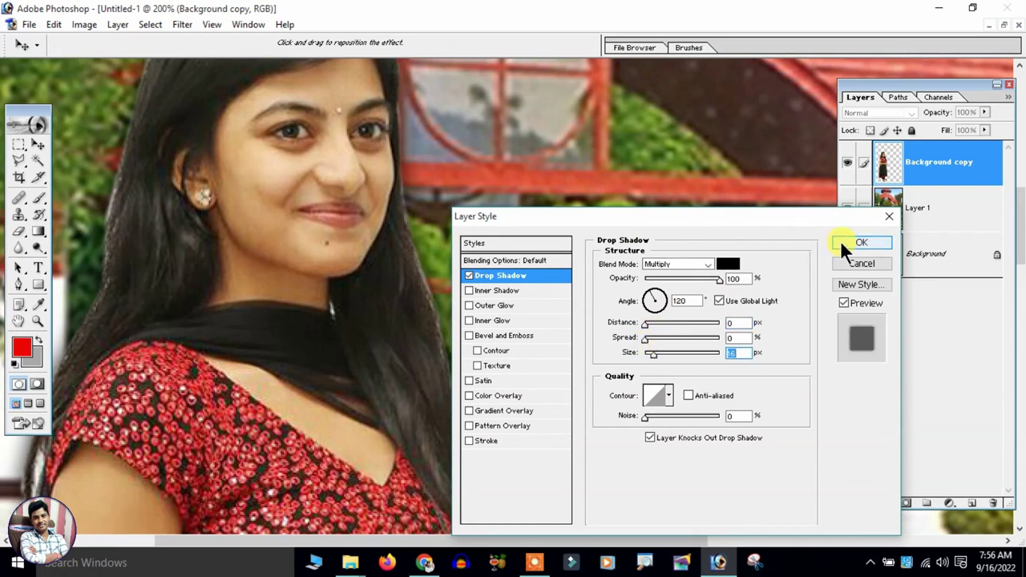
pyautogui.click(861, 242)
pyautogui.hotkey('ctrl', '0')
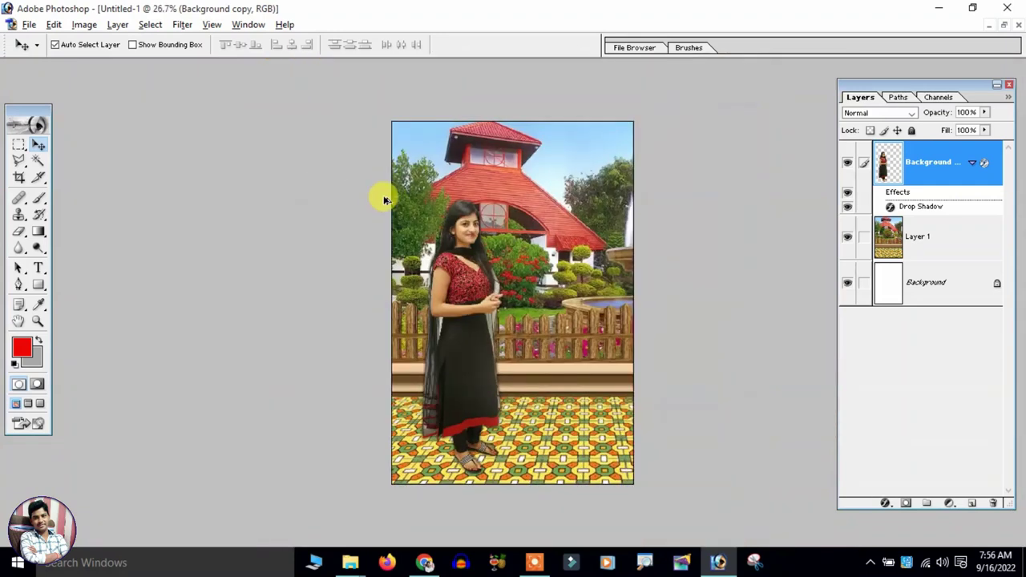
# - Enlarge the woman slightly more with Free Transform
pyautogui.hotkey('ctrl', '+')
pyautogui.hotkey('alt', 'space')
pyautogui.keyDown('alt'); pyautogui.click(495, 297); pyautogui.keyUp('alt')
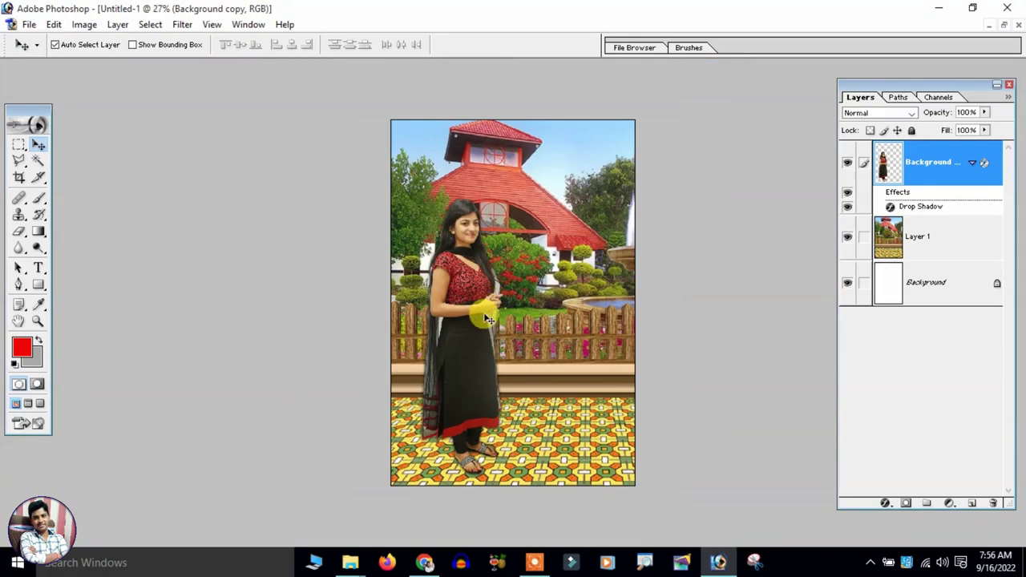
pyautogui.hotkey('ctrl', 't')
pyautogui.moveTo(513, 194); pyautogui.dragTo(517, 171)
pyautogui.press('Return')
# - Zoom in on the woman and bring up the Image adjustment commands
pyautogui.hotkey('ctrl', '+')
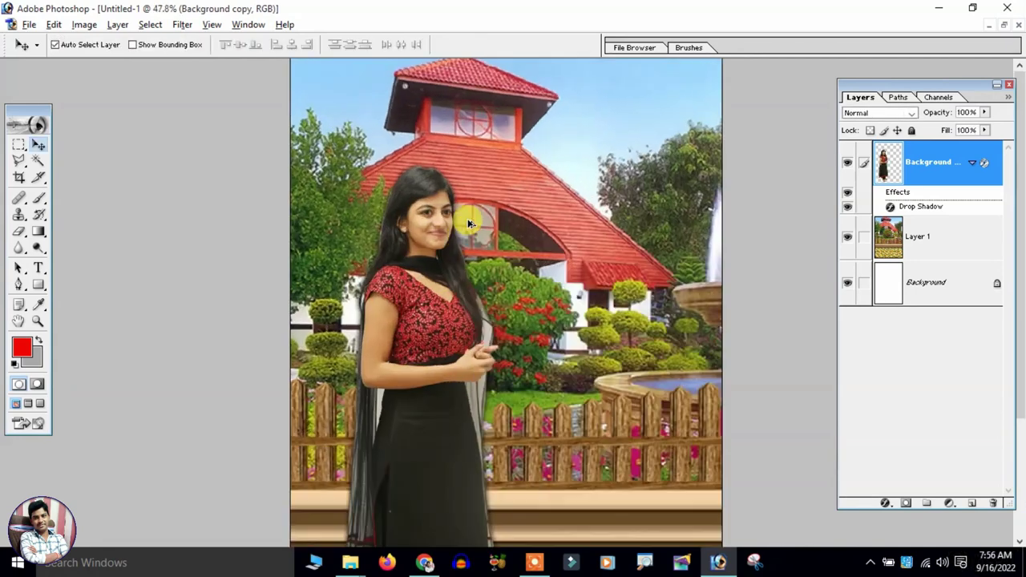
pyautogui.hotkey('ctrl', '+')
pyautogui.hotkey('ctrl', '+')
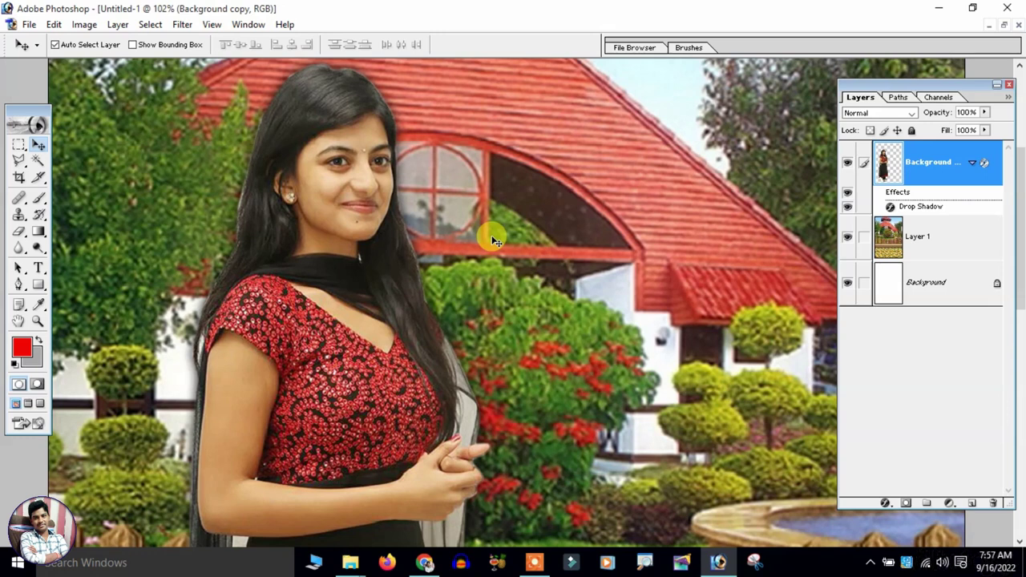
pyautogui.click(112, 25)
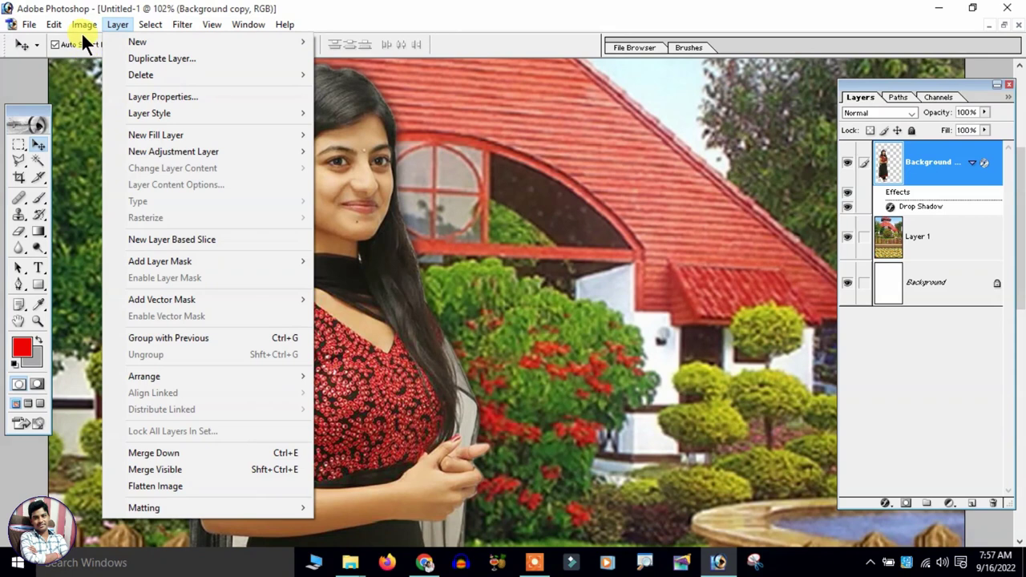
pyautogui.moveTo(118, 63)
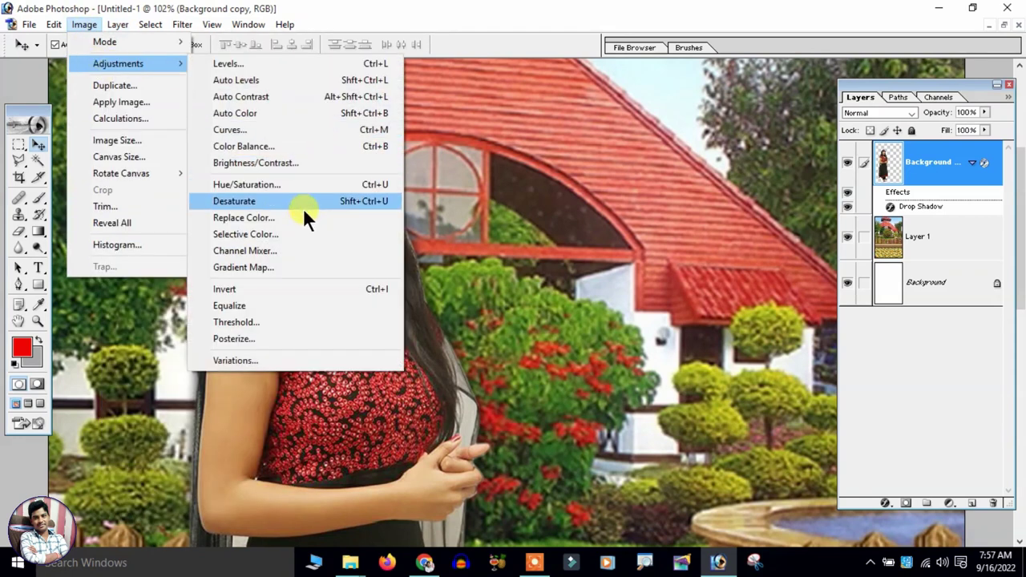
# - Apply Selective Color to the woman: Yellows black -90, Neutrals black slightly raised
pyautogui.click(291, 234)
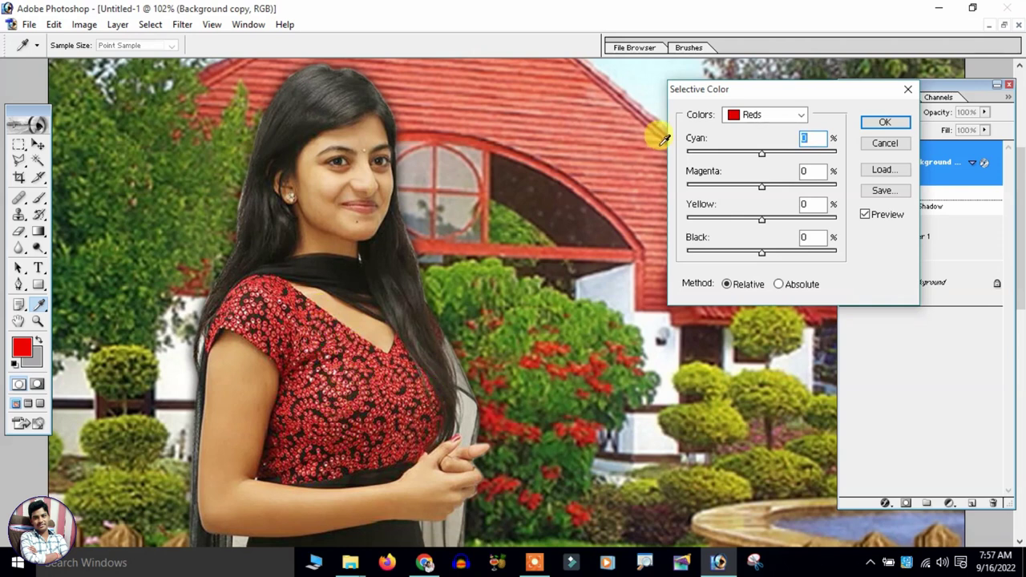
pyautogui.click(773, 113)
pyautogui.click(751, 134)
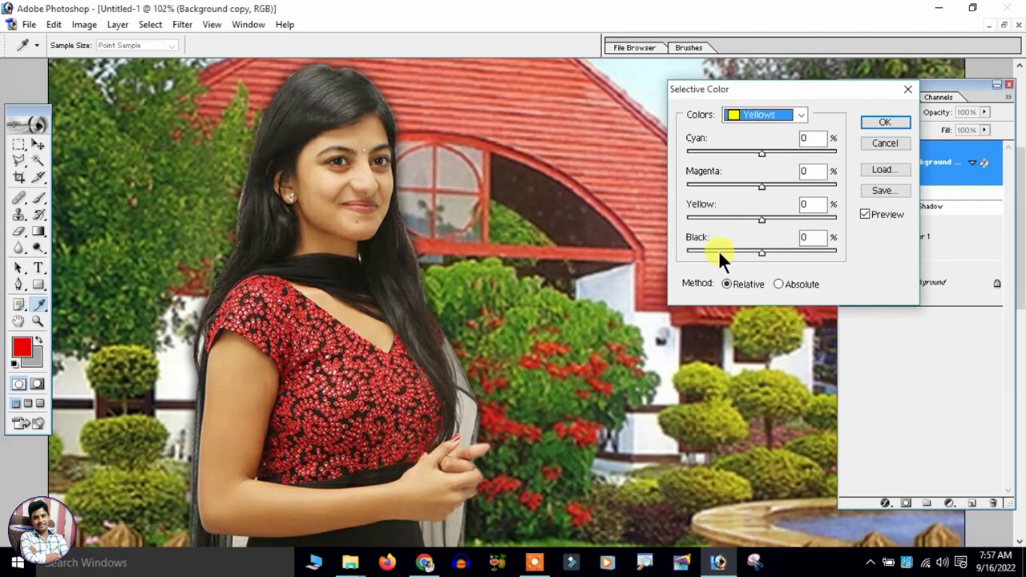
pyautogui.moveTo(719, 250); pyautogui.dragTo(694, 250)
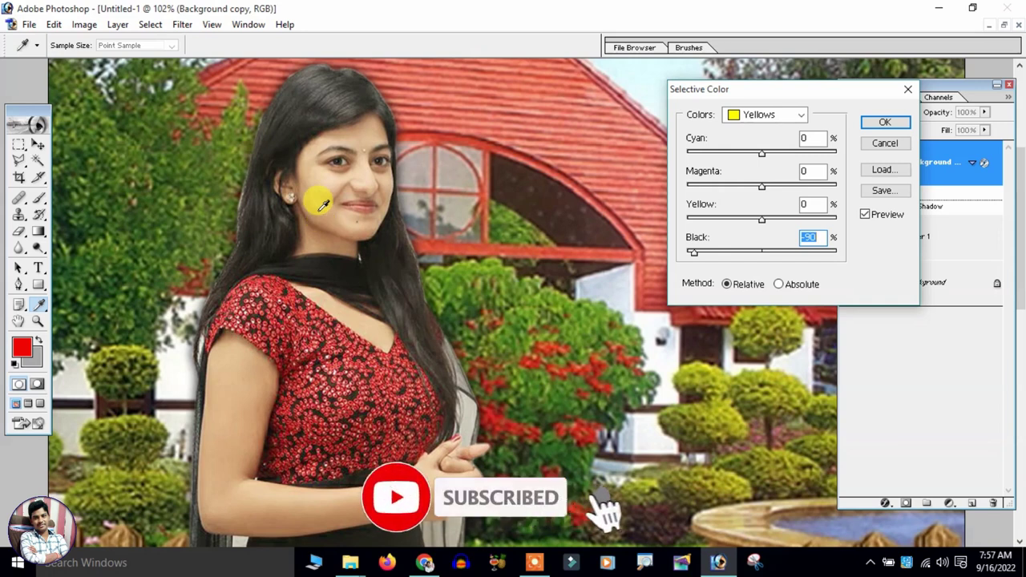
pyautogui.click(785, 113)
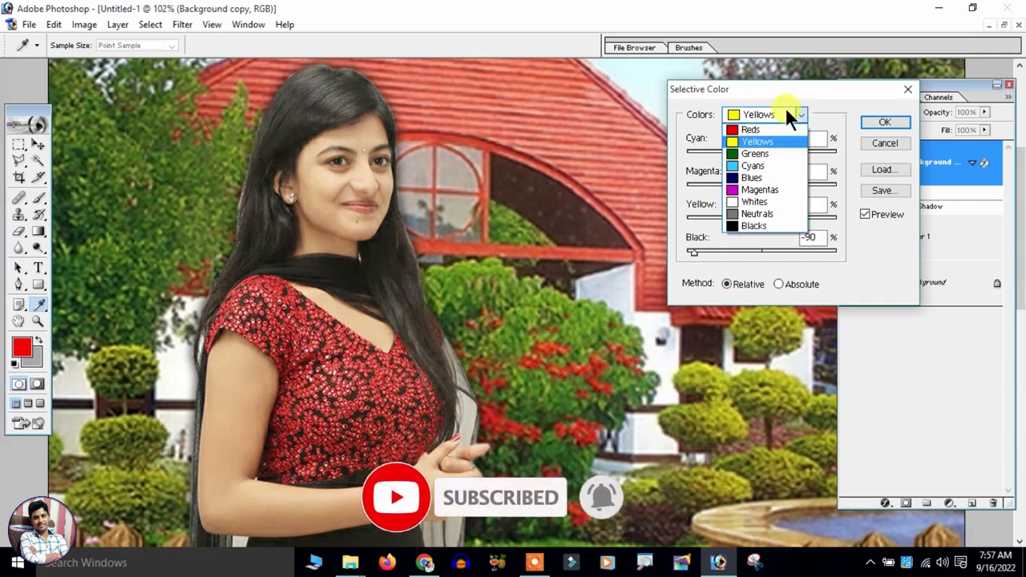
pyautogui.click(757, 213)
pyautogui.moveTo(762, 251)
pyautogui.mouseDown()
pyautogui.moveTo(745, 253)
pyautogui.moveTo(801, 251)
pyautogui.moveTo(766, 251)
pyautogui.mouseUp()
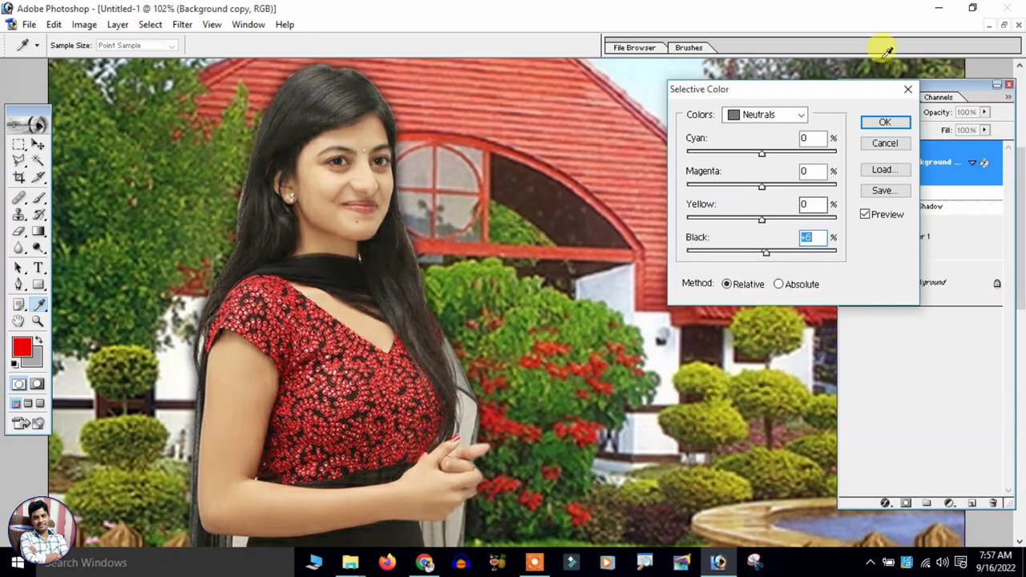
pyautogui.click(885, 122)
pyautogui.hotkey('ctrl', '0')
pyautogui.scroll(2, 545, 192)
pyautogui.scroll(2, 544, 187)
pyautogui.scroll(1, 543, 188)
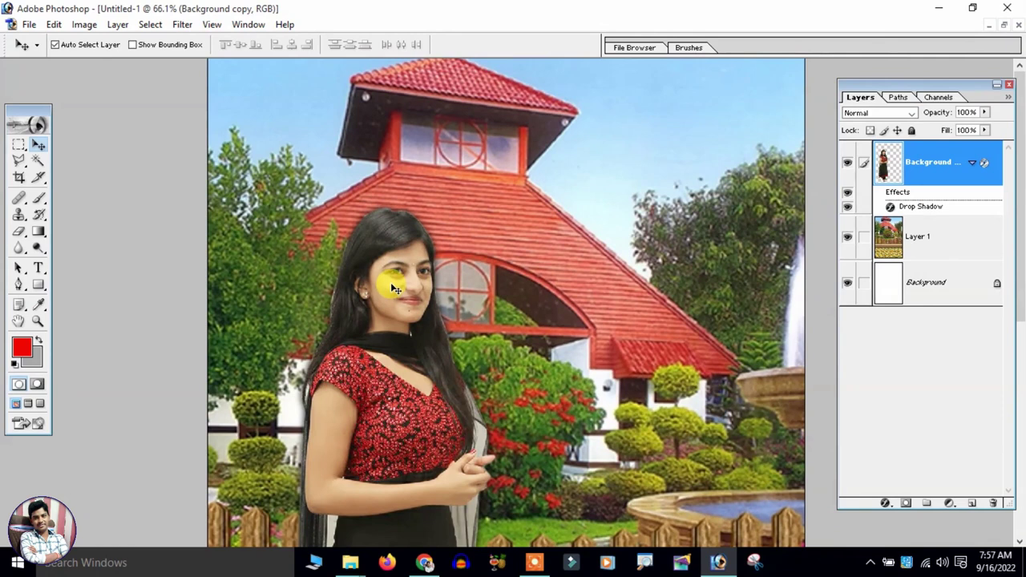
# - Apply Levels to the woman's layer with input levels 3, 0.87 and 236
pyautogui.scroll(1, 390, 282)
pyautogui.scroll(-2, 478, 264)
pyautogui.click(91, 23)
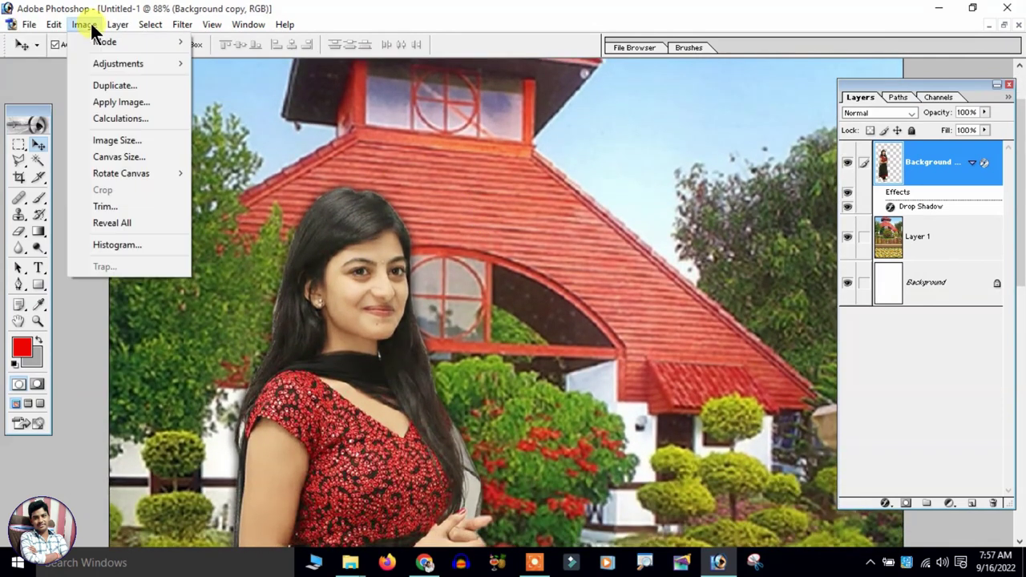
pyautogui.moveTo(118, 63)
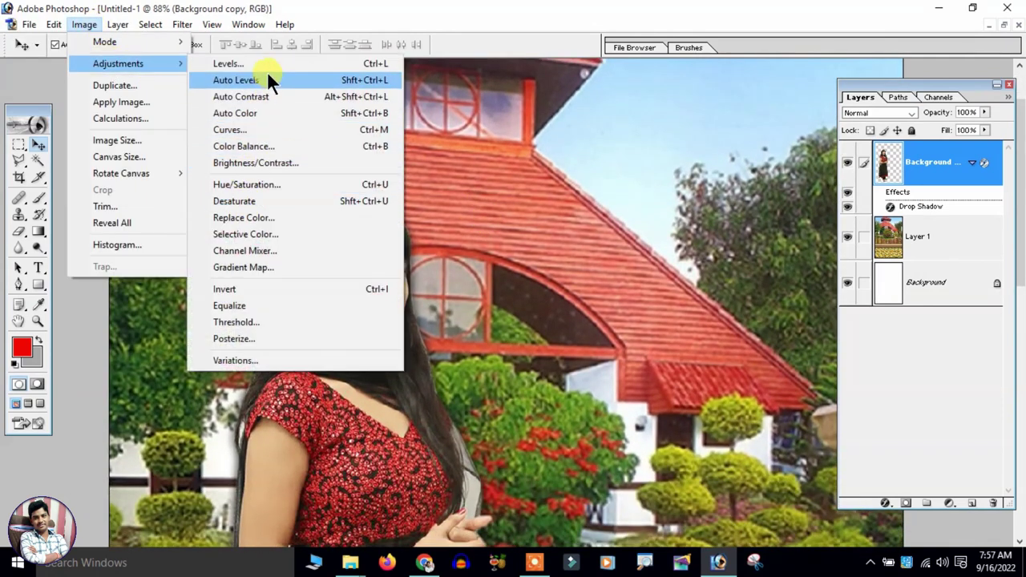
pyautogui.click(228, 64)
pyautogui.moveTo(838, 316); pyautogui.dragTo(830, 317)
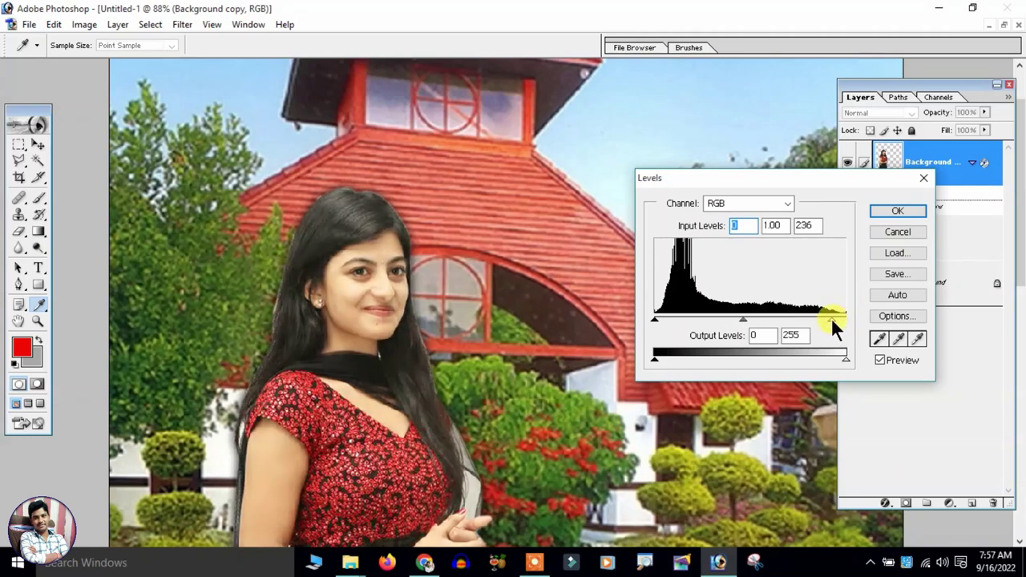
pyautogui.moveTo(744, 319); pyautogui.dragTo(751, 319)
pyautogui.moveTo(655, 318); pyautogui.dragTo(654, 319)
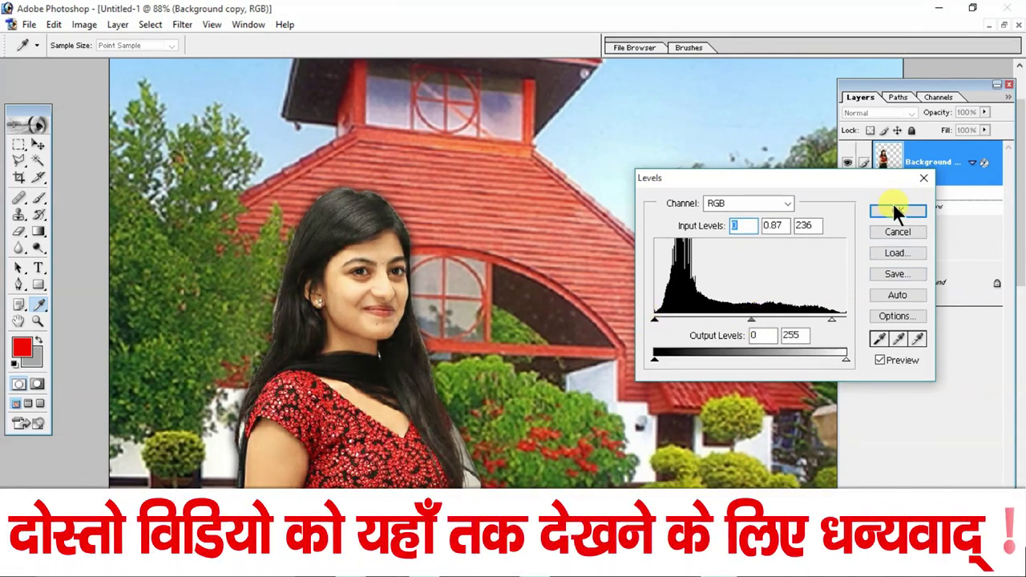
pyautogui.click(894, 210)
# - Scale the woman up slightly and commit the transform
pyautogui.hotkey('ctrl', '0')
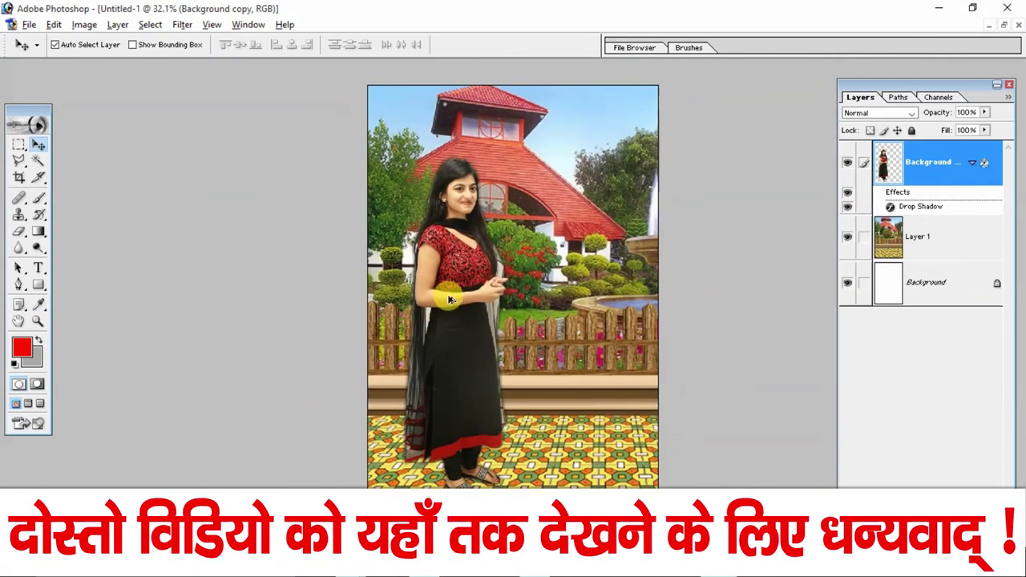
pyautogui.hotkey('ctrl', 't')
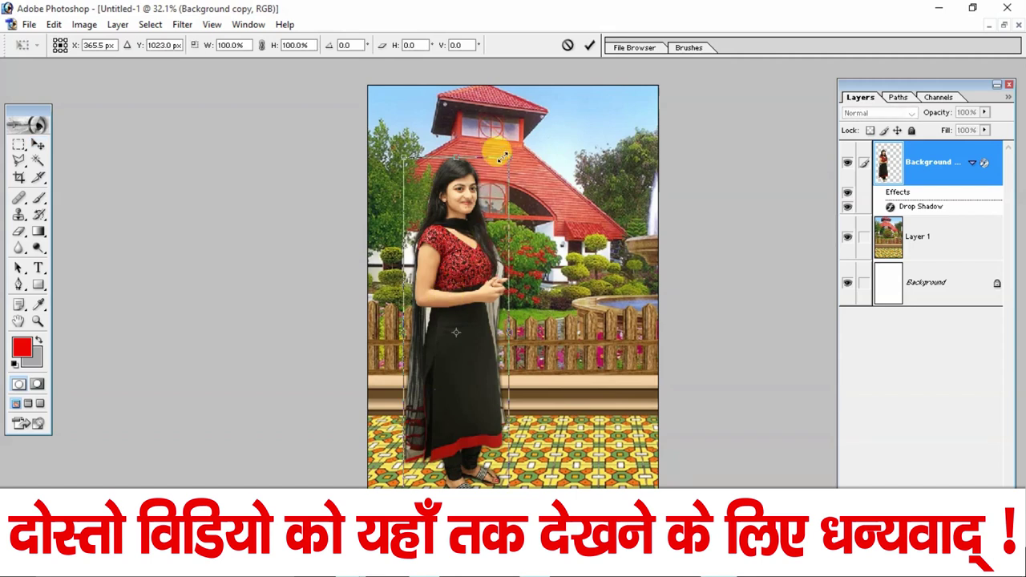
pyautogui.moveTo(509, 154); pyautogui.dragTo(517, 129)
pyautogui.press('Return')
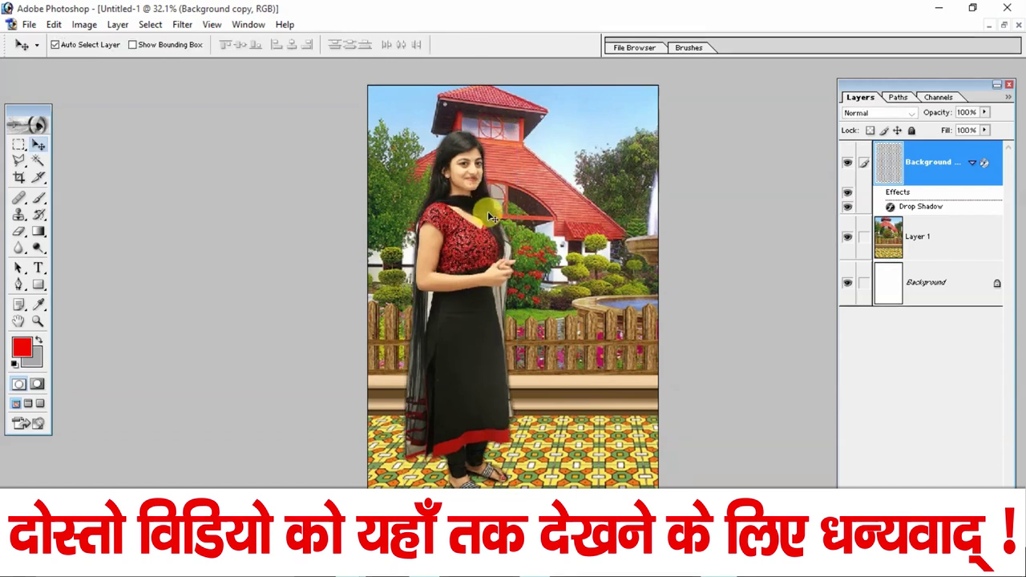
# - Try flipping the woman horizontally, then cancel to keep her original orientation
pyautogui.hotkey('ctrl', 't')
pyautogui.rightClick(468, 218)
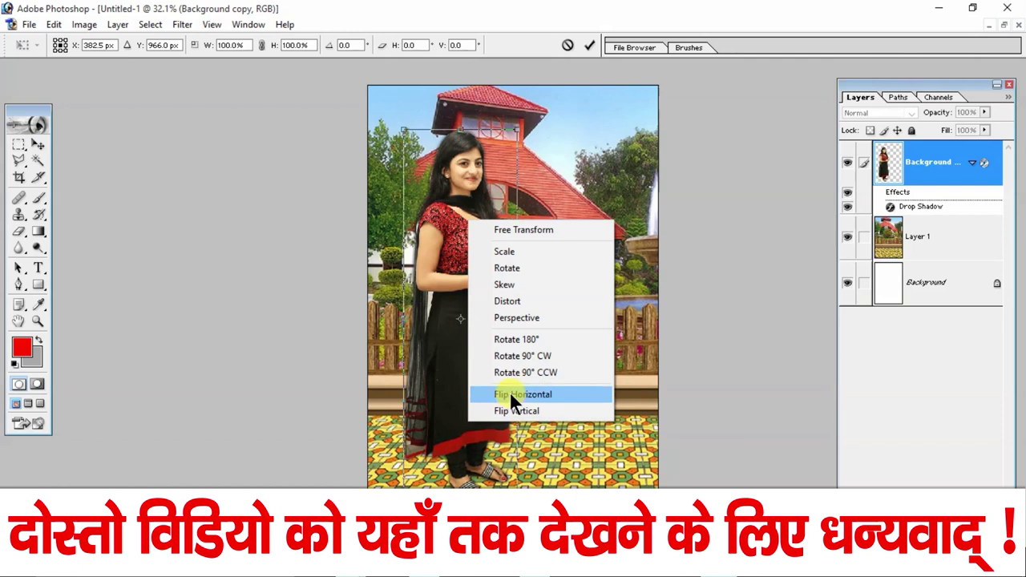
pyautogui.click(509, 392)
pyautogui.moveTo(522, 223)
pyautogui.mouseDown()
pyautogui.moveTo(576, 223)
pyautogui.moveTo(464, 207)
pyautogui.mouseUp()
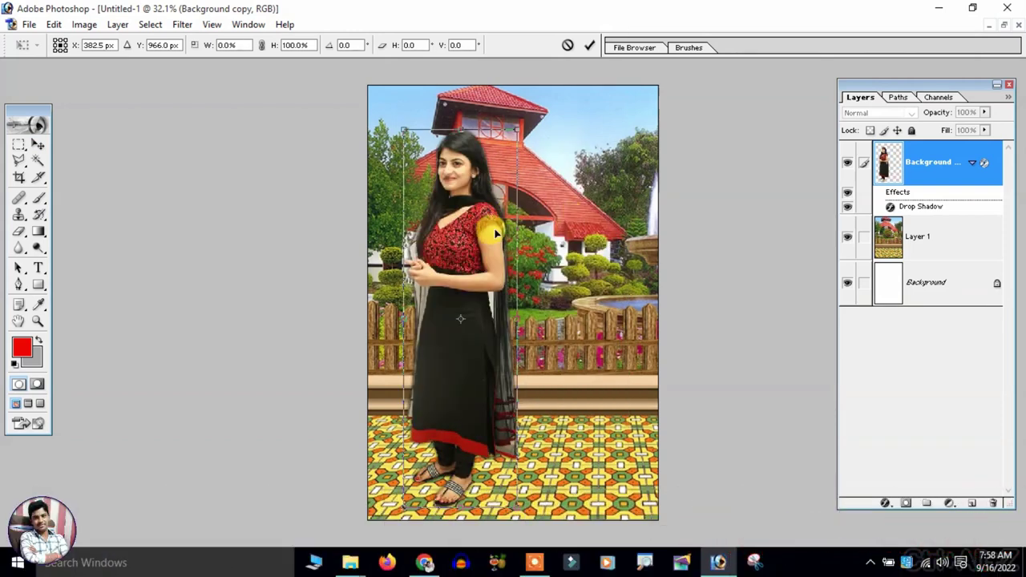
pyautogui.press('Escape')
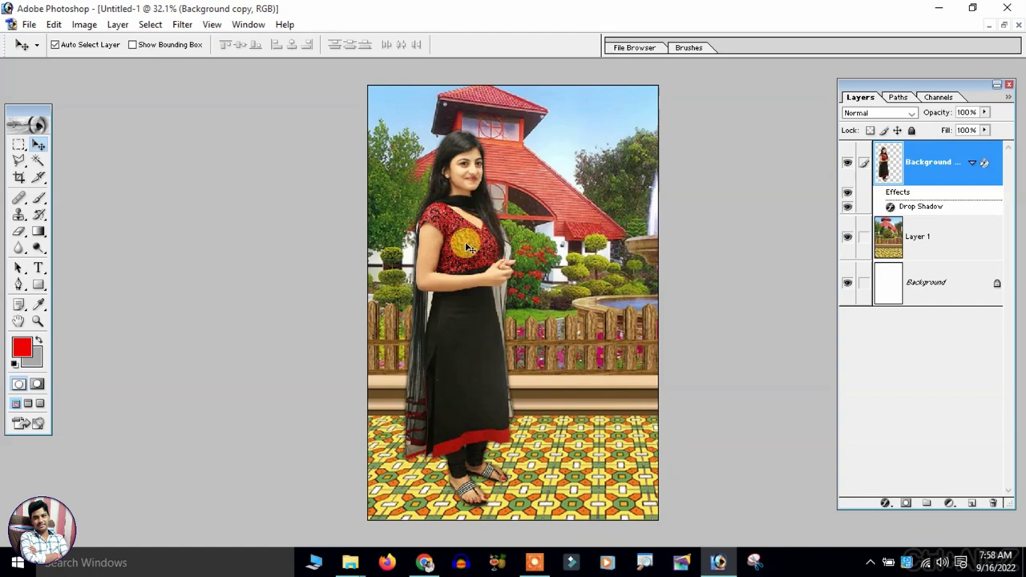
# - Enlarge the woman to about 102% and review the whole composite
pyautogui.hotkey('ctrl', 't')
pyautogui.moveTo(518, 126); pyautogui.dragTo(529, 122)
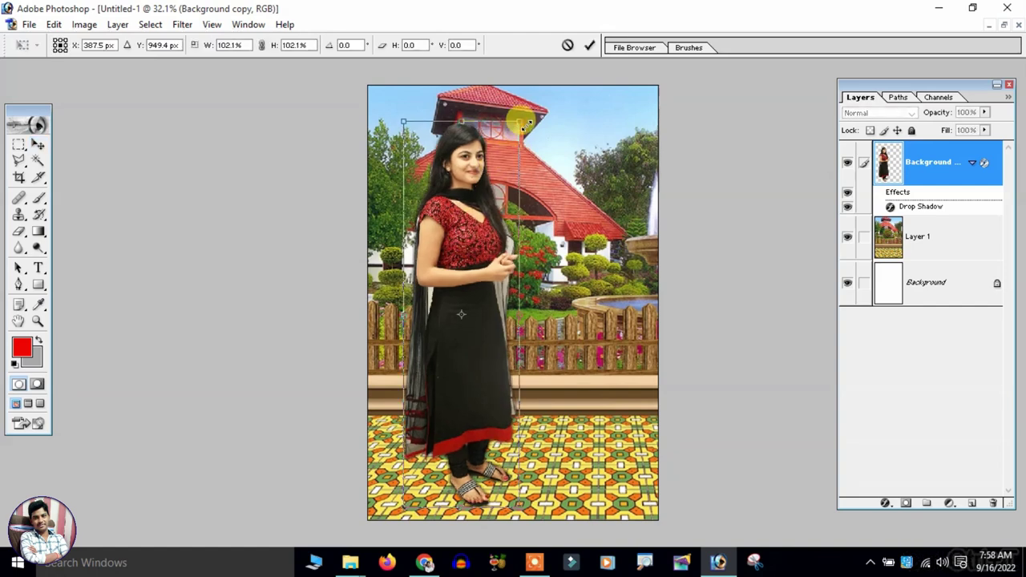
pyautogui.press('Return')
pyautogui.hotkey('ctrl', '0')
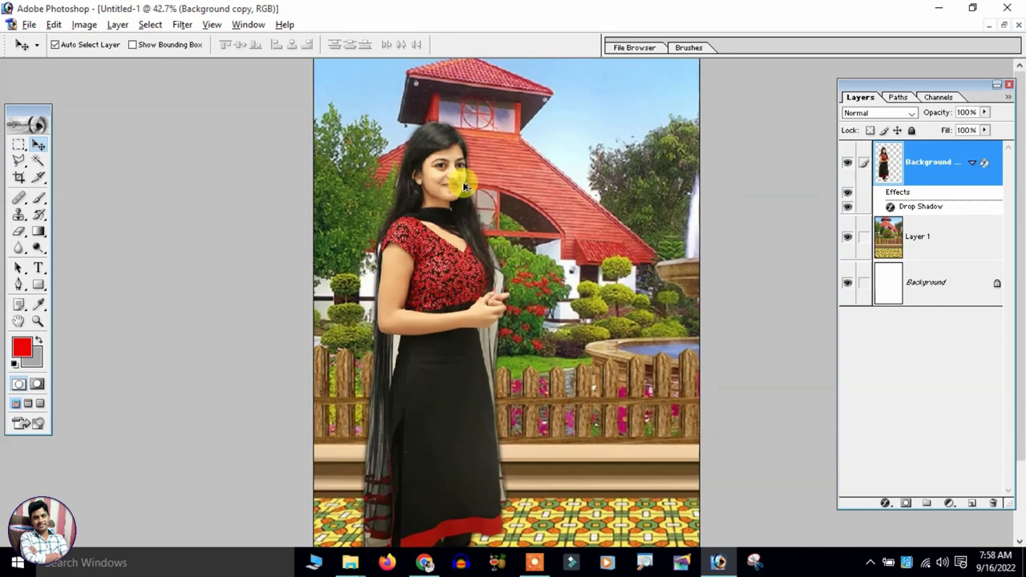
pyautogui.hotkey('ctrl', '+')
pyautogui.hotkey('ctrl', '-')
pyautogui.hotkey('ctrl', '-')
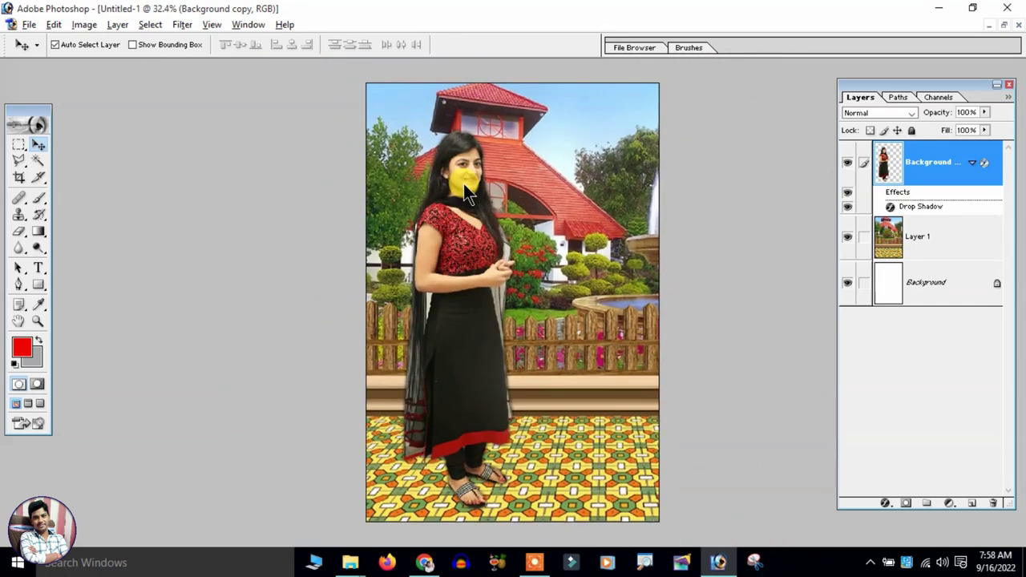
pyautogui.hotkey('ctrl', '-')
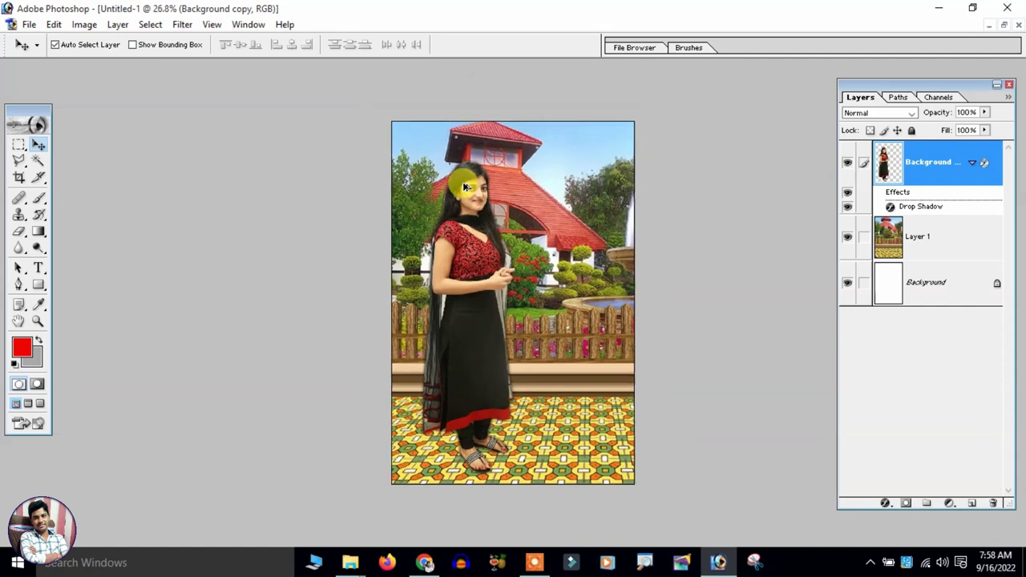
pyautogui.hotkey('ctrl', '+')
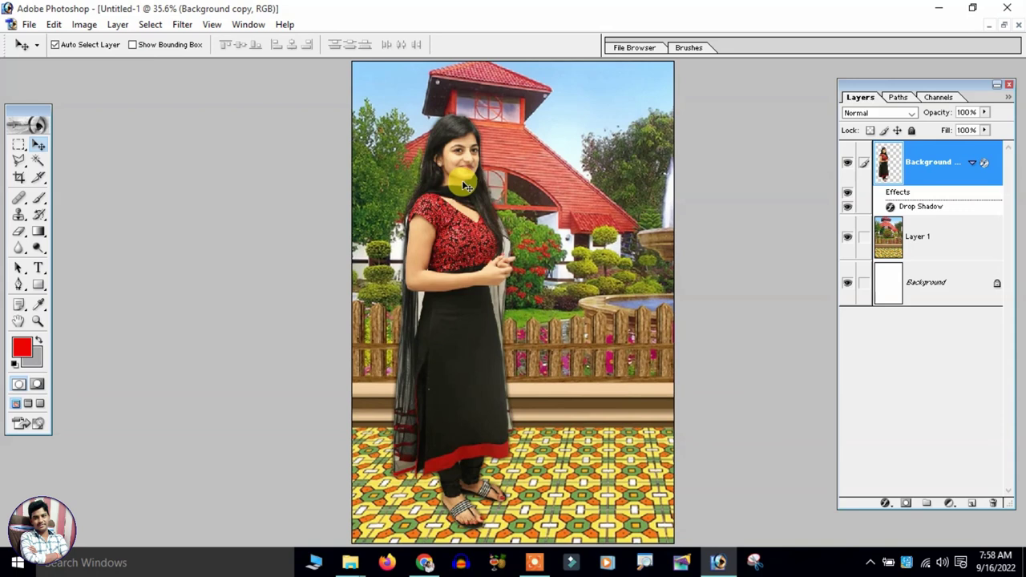
pyautogui.click(34, 23)
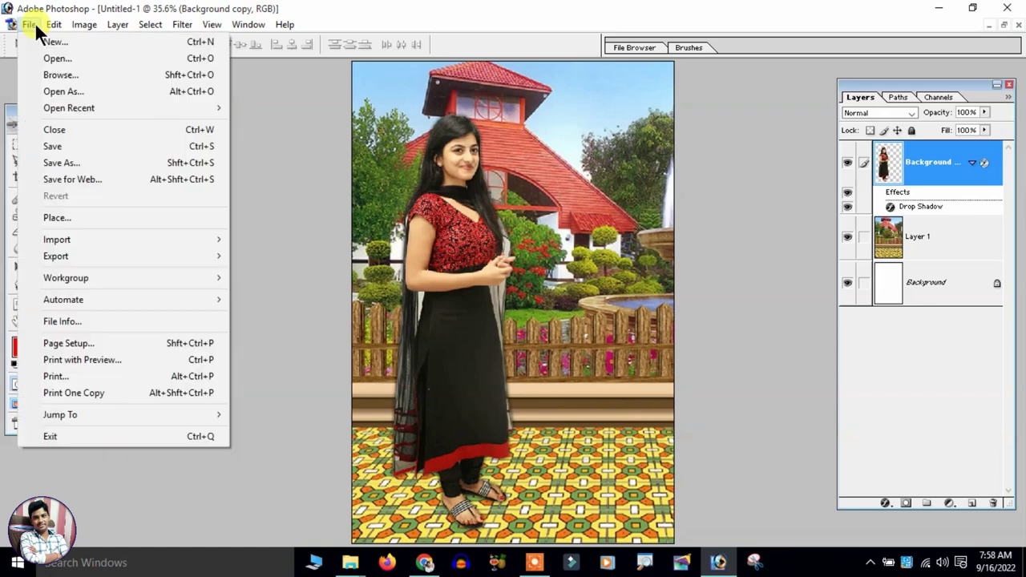
# - Save a JPEG copy named 4X6 photo at Maximum quality 12
pyautogui.click(85, 154)
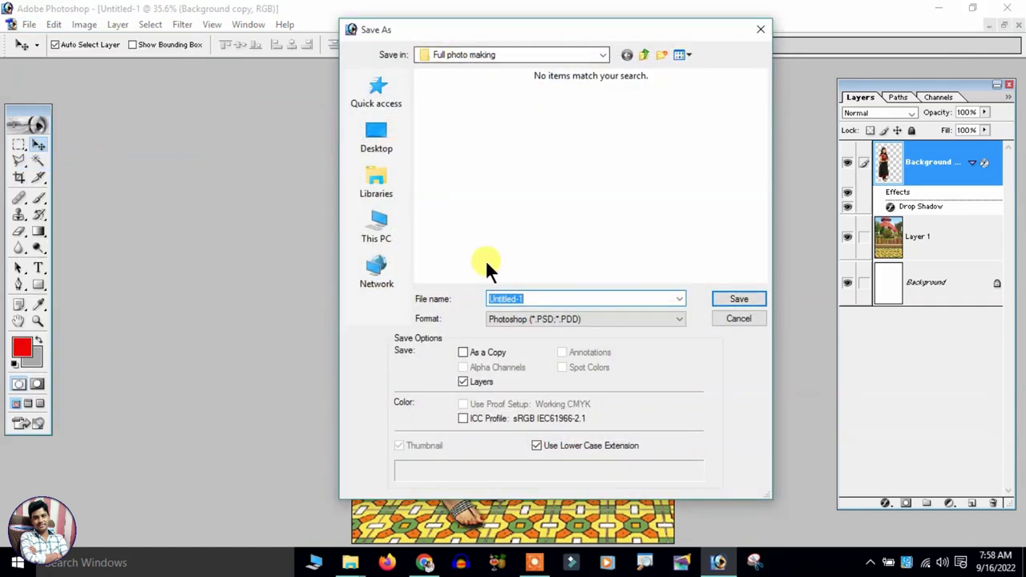
pyautogui.click(514, 318)
pyautogui.click(541, 394)
pyautogui.click(572, 299)
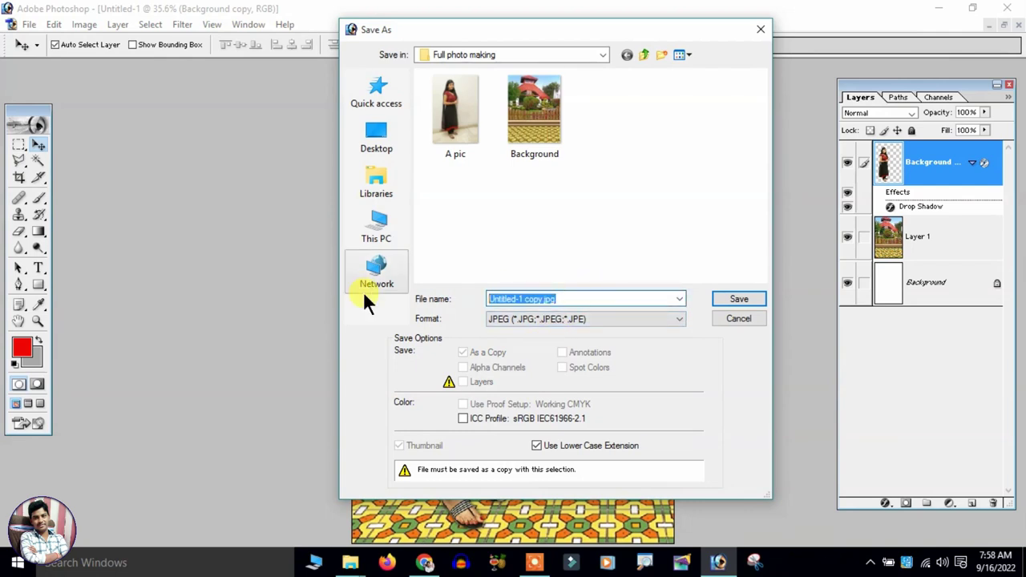
pyautogui.write('4X6 photoh')
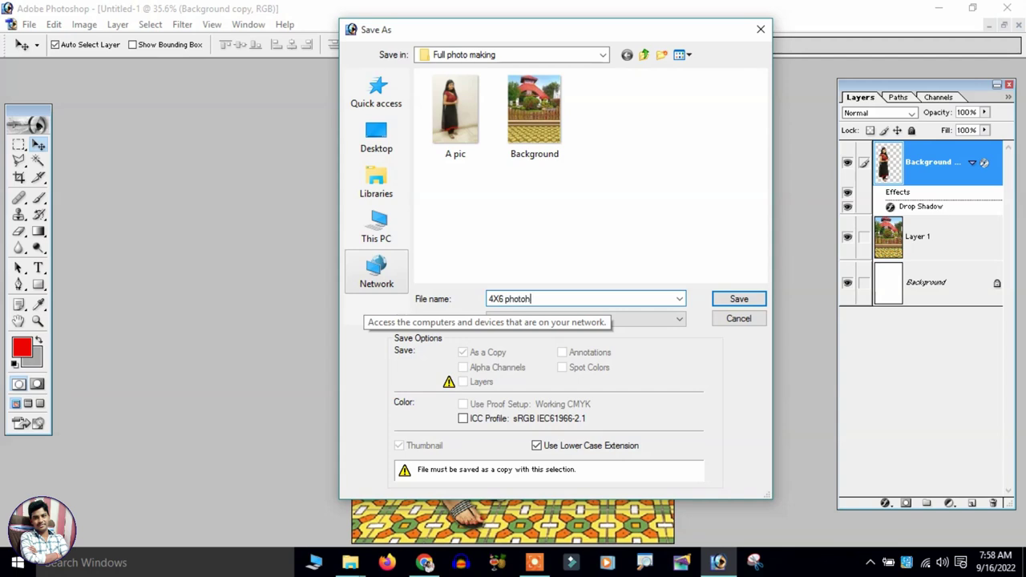
pyautogui.click(739, 298)
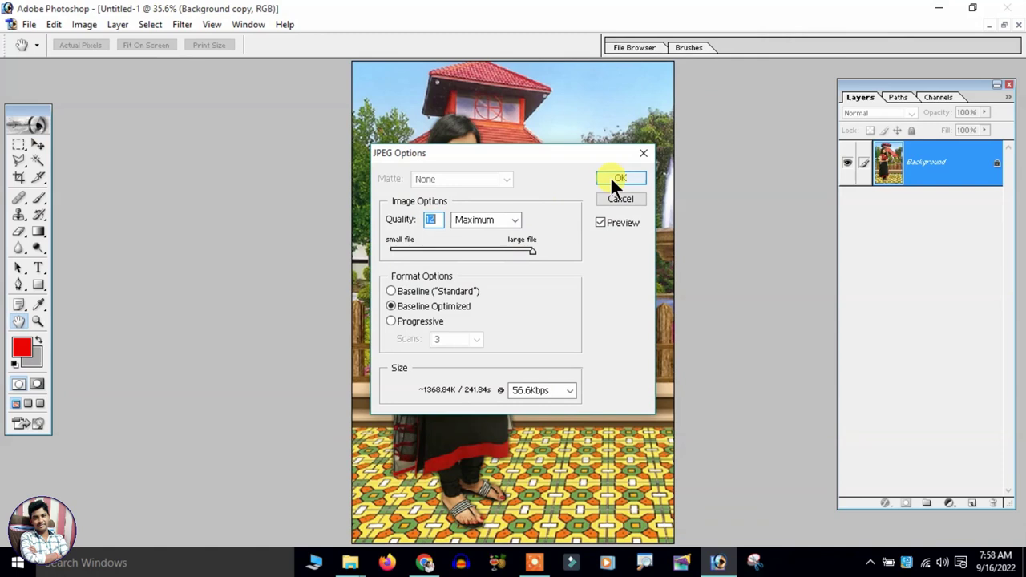
pyautogui.click(612, 179)
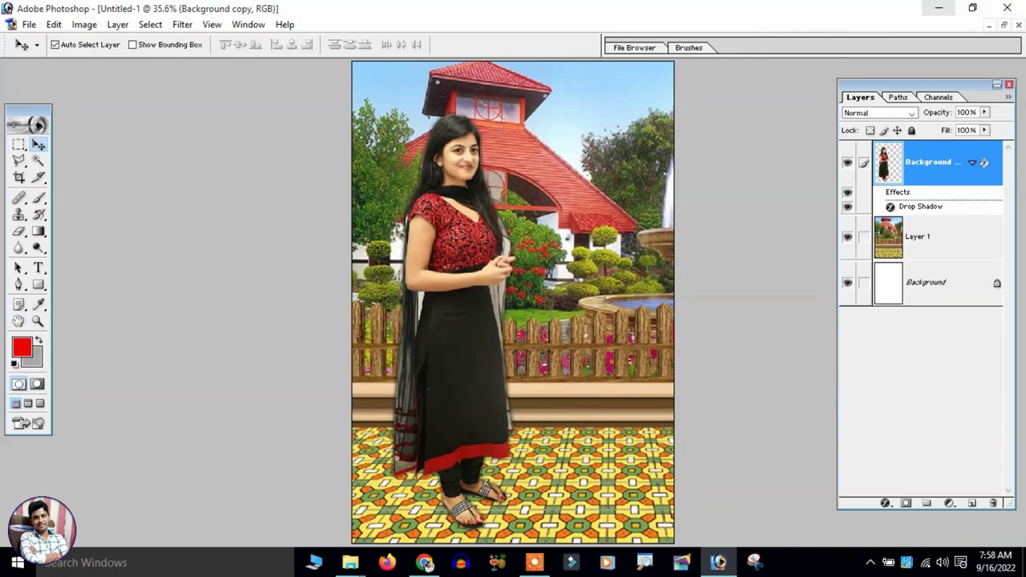
pyautogui.click(973, 8)
# - Minimize Photoshop and open 4X6 photo from the Full photo making folder
pyautogui.click(507, 11)
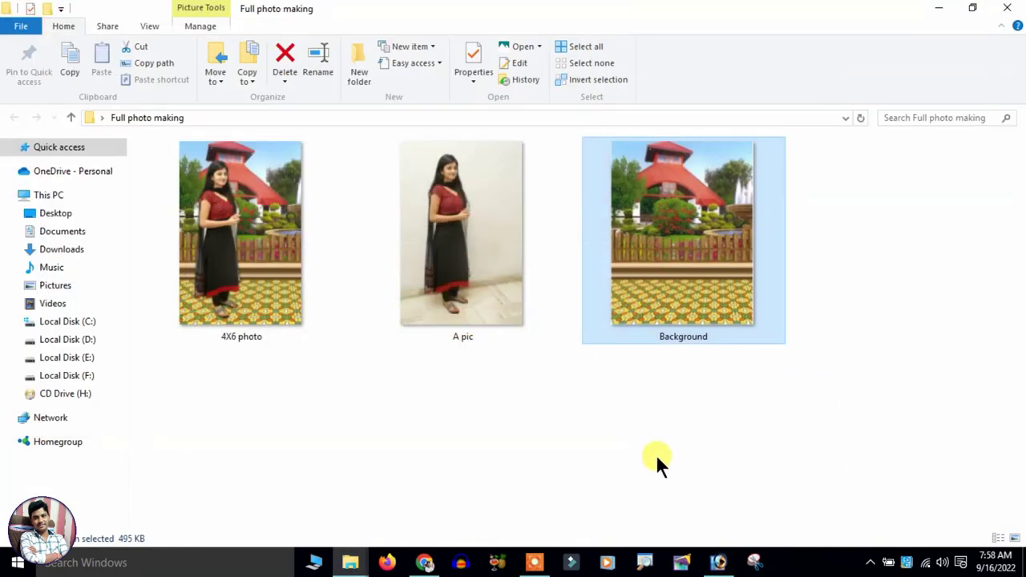
pyautogui.click(336, 274)
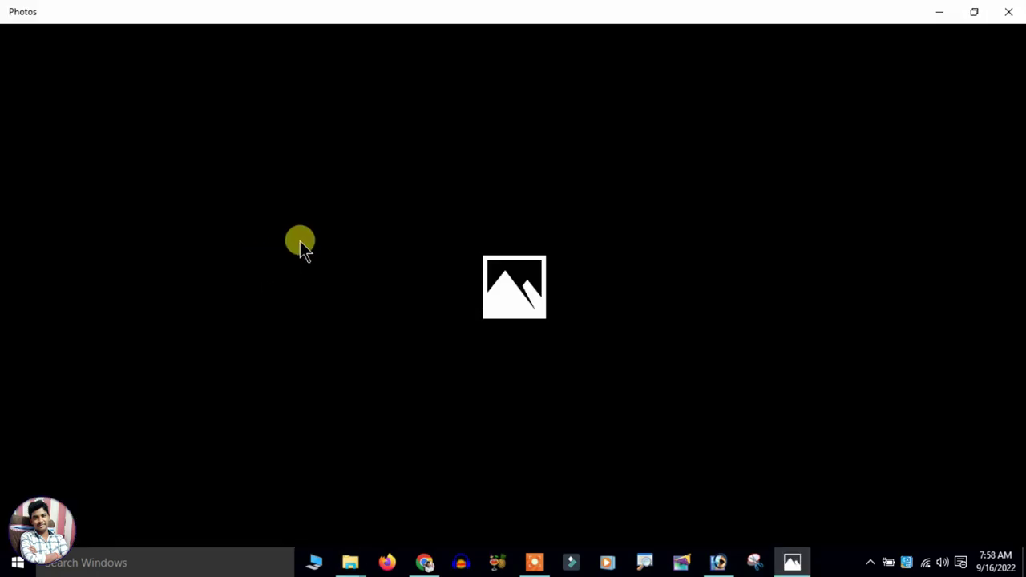